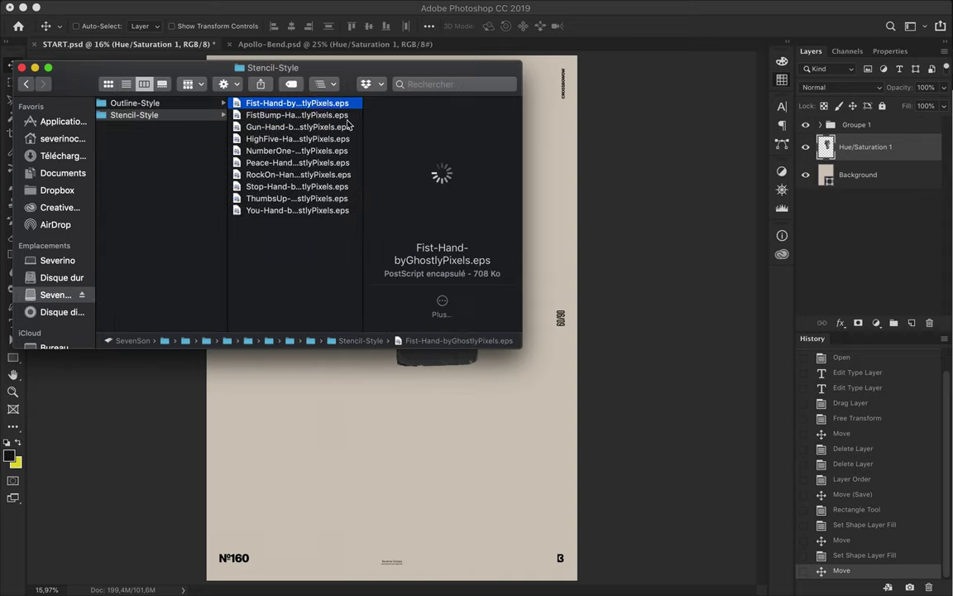
Step: Try to preview Fist-Hand-byGhostlyPixels.eps from the Stencil-Style folder and close the preview
key("space")
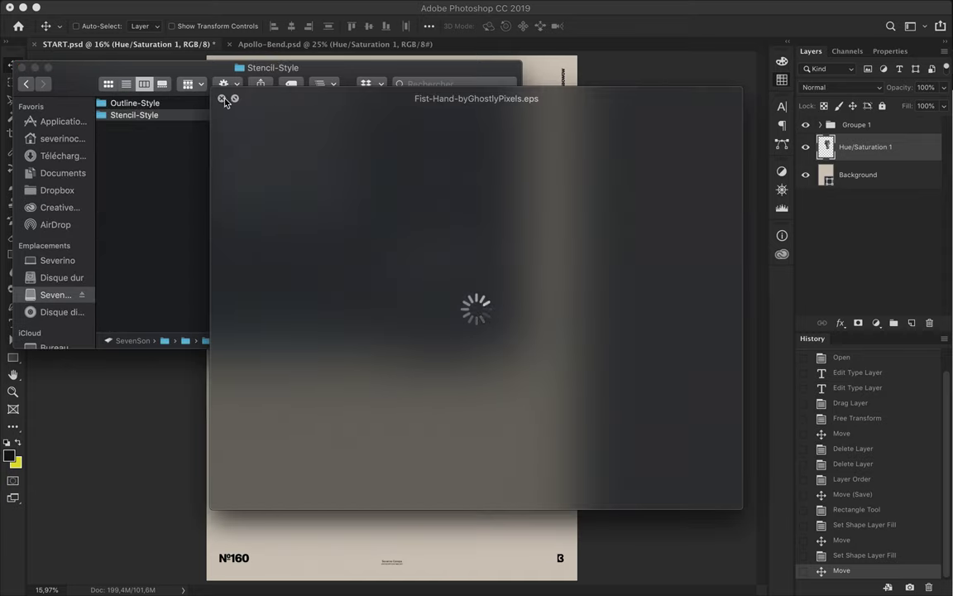
left_click(221, 97)
left_click(206, 102)
left_click(289, 105)
left_click(198, 115)
double_click(296, 103)
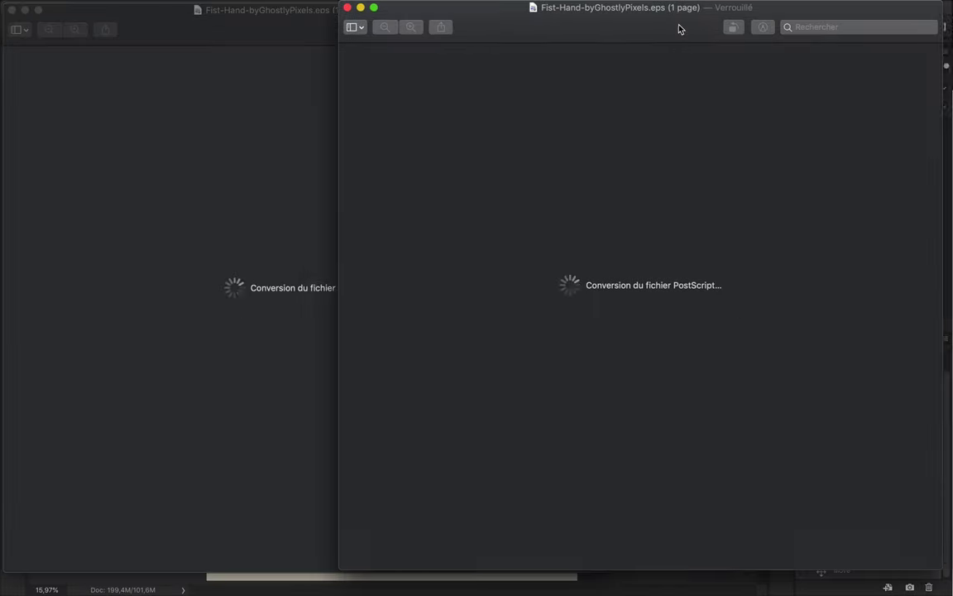
left_click(268, 29)
key("super+w")
Step: Browse the Ghostly Pixels resources to the Shaky folder of the borders and boxes set, closing the remaining file previews
left_click(301, 152)
key("Left")
key("Left")
key("Left")
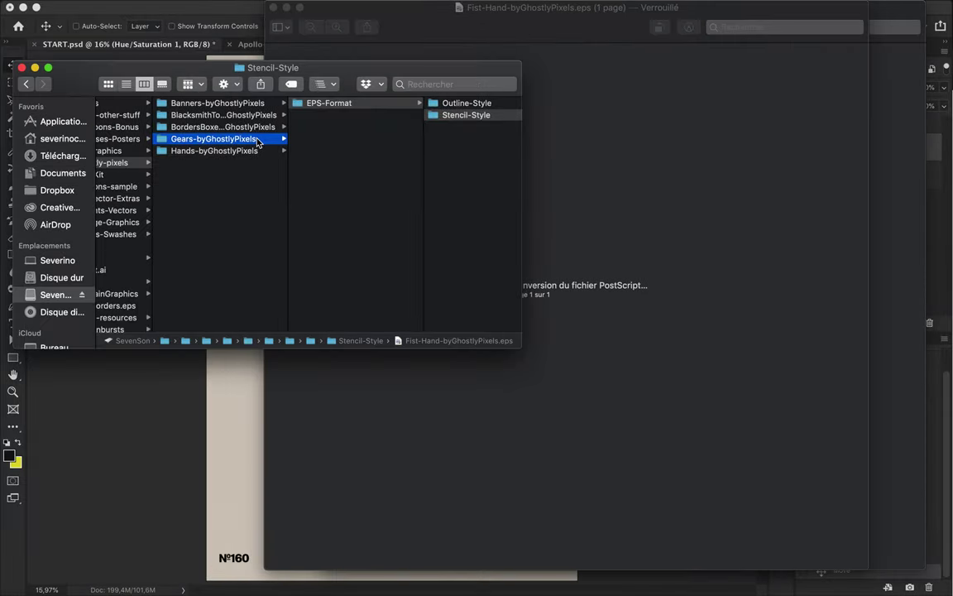
key("Up")
key("Right")
key("Down")
key("Right")
key("super+w")
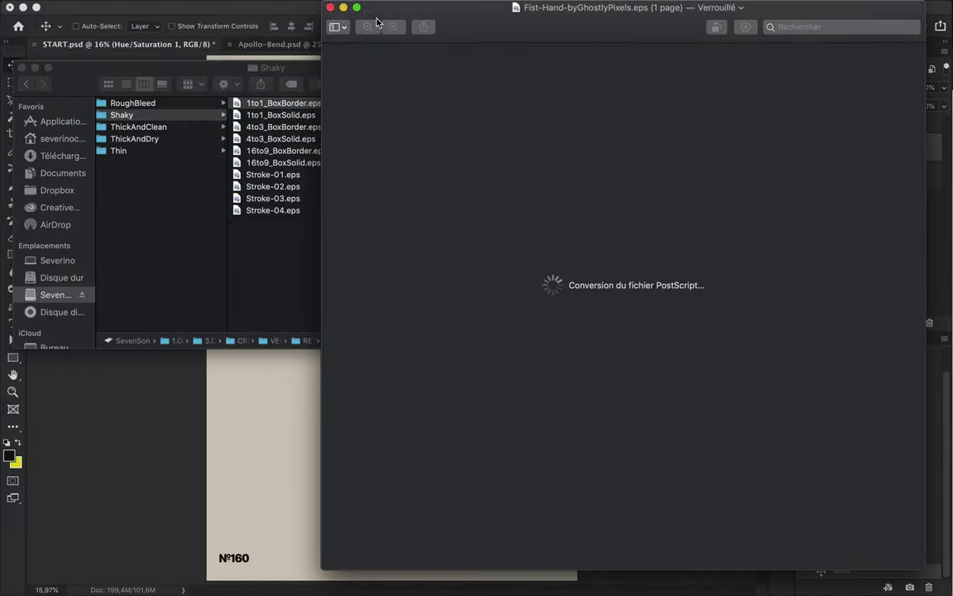
key("super+w")
Step: Preview abstract-grunge-texture-paint-drops_71-oyz.eps from the vector resources and quit the viewer
scroll(307, 221, "left", 6)
scroll(222, 230, "down", 5)
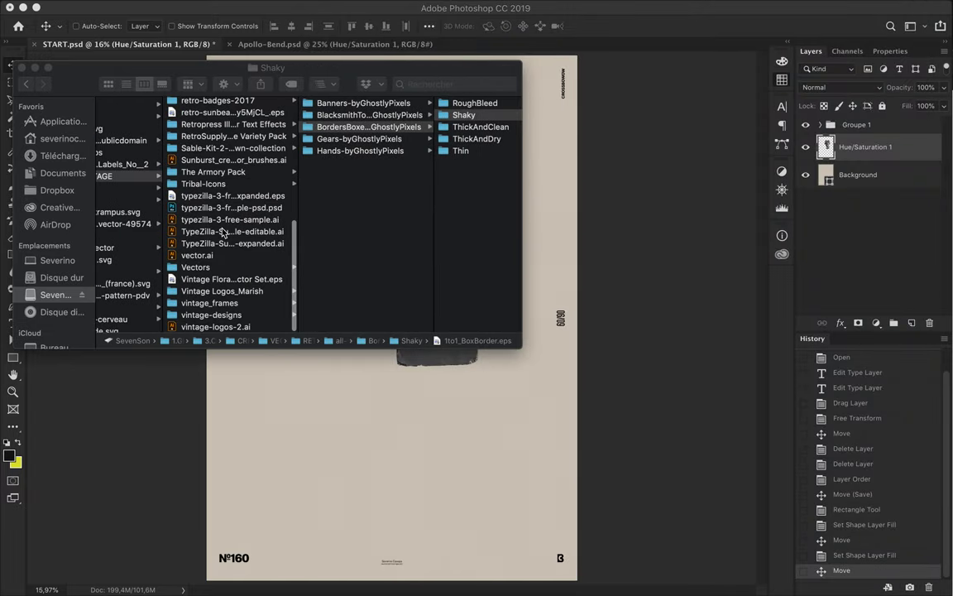
scroll(221, 229, "left", 3)
left_click(198, 264)
key("Right")
key("space")
key("super+o")
left_click(819, 7)
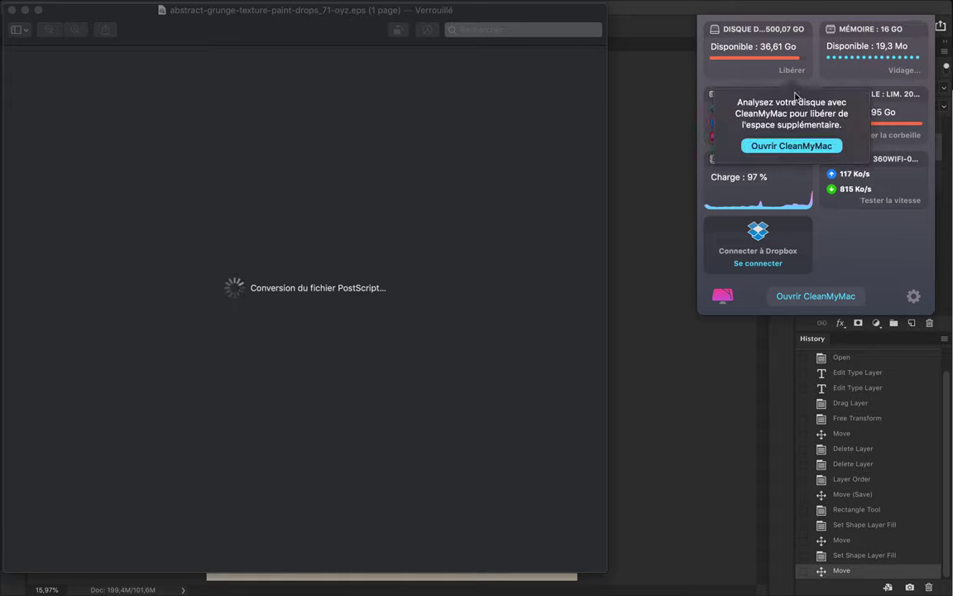
key("super+q")
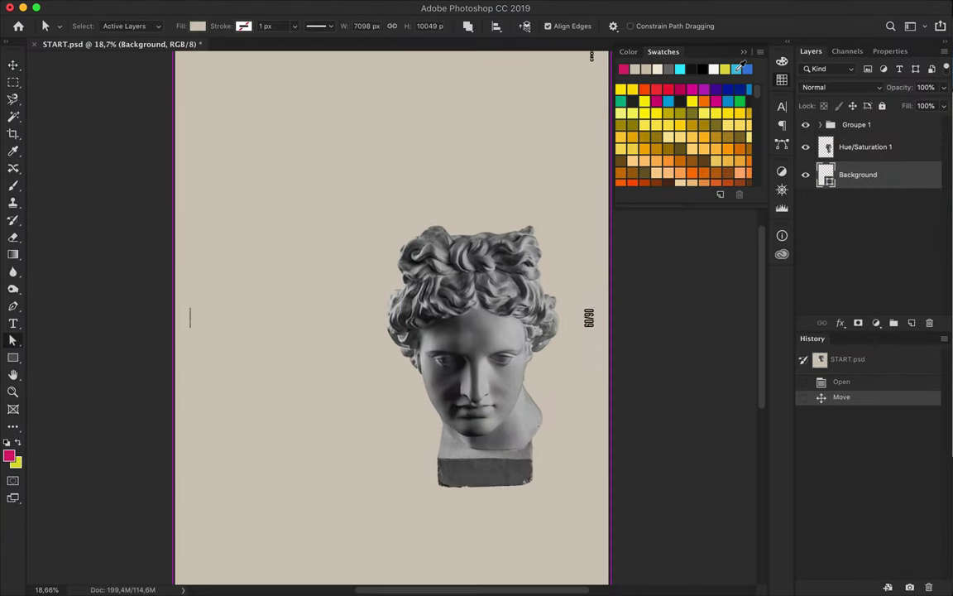
Step: Fill the Background shape of the START.psd poster with the recently used magenta pink
left_click(199, 25)
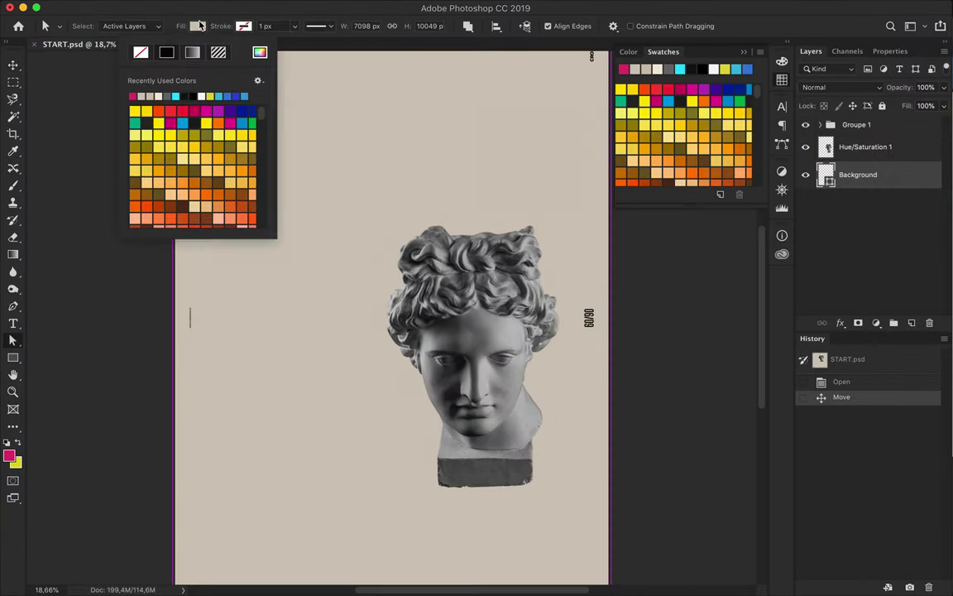
left_click(132, 96)
key("v")
scroll(370, 209, "up", 3)
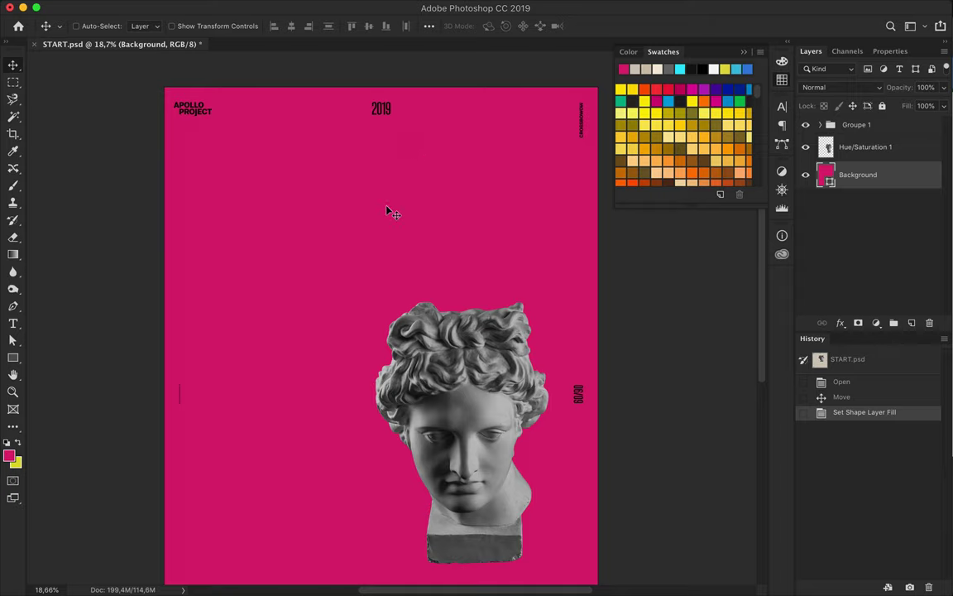
Step: Add a text layer reading APOLLO above the background and move it toward the poster's upper middle
key("t")
left_click(210, 232)
type("APOLLO")
left_click(118, 218)
key("v")
left_click_drag(119, 218, 365, 223)
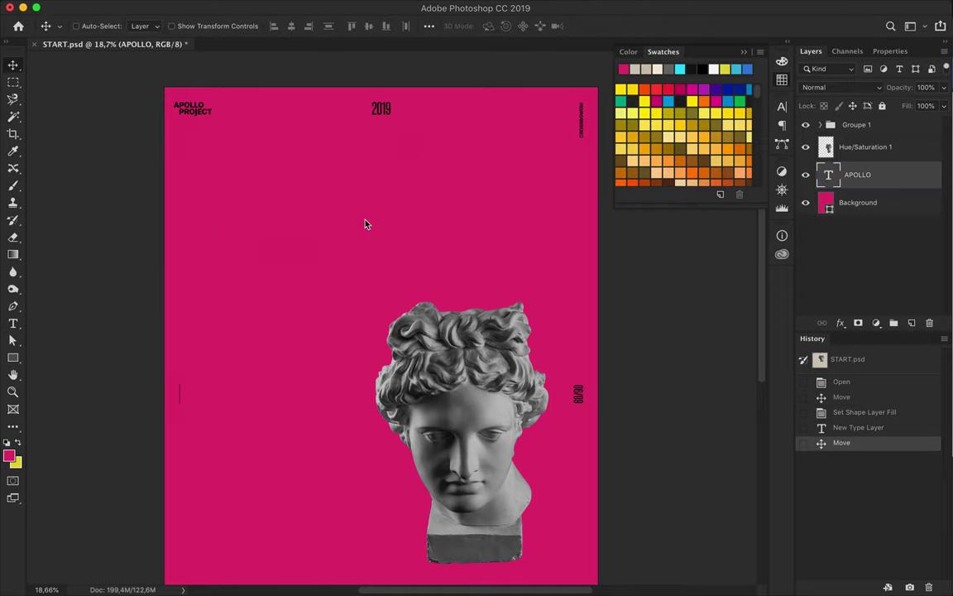
Step: Colour the APOLLO text light blue and scale it to about 981%, placing it upper left, partly cut by the poster edge
left_click(691, 69)
left_click(792, 153)
key("ctrl+t")
left_click_drag(379, 218, 494, 297)
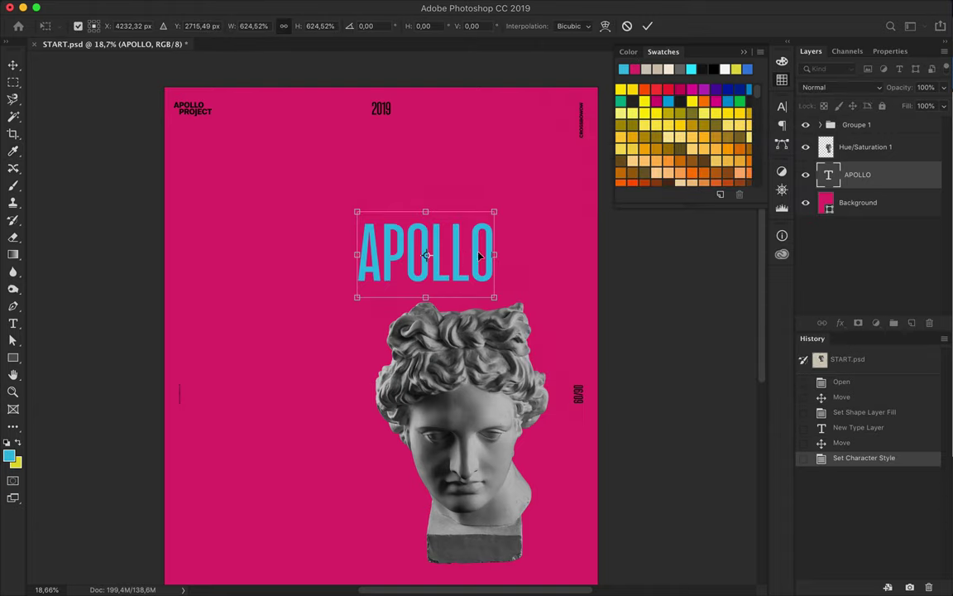
left_click_drag(446, 245, 311, 213)
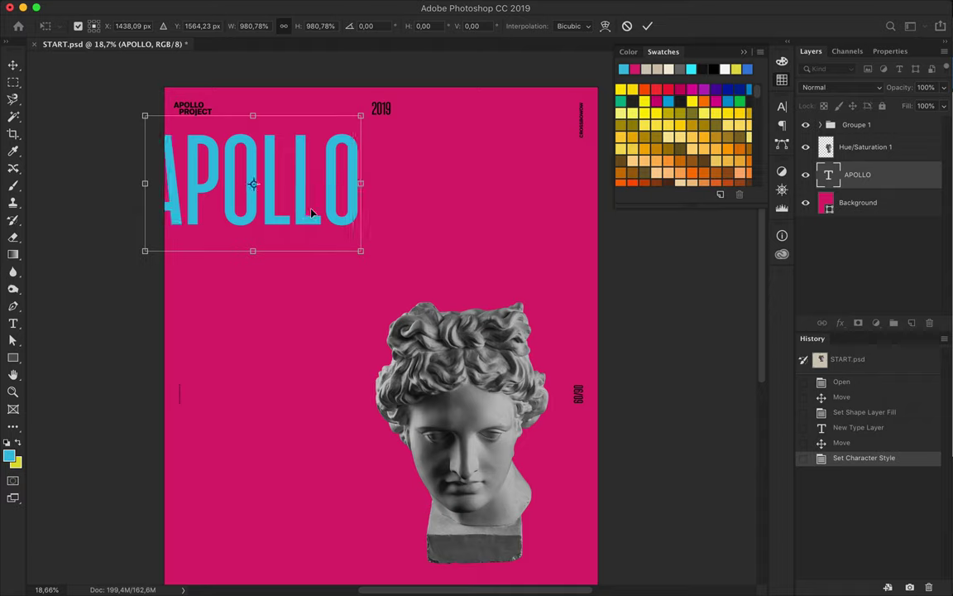
key("Return")
Step: Copy the APOLLO title to the poster's right edge and add a separate text layer reading 365°
left_click_drag(282, 165, 653, 252)
type("365°")
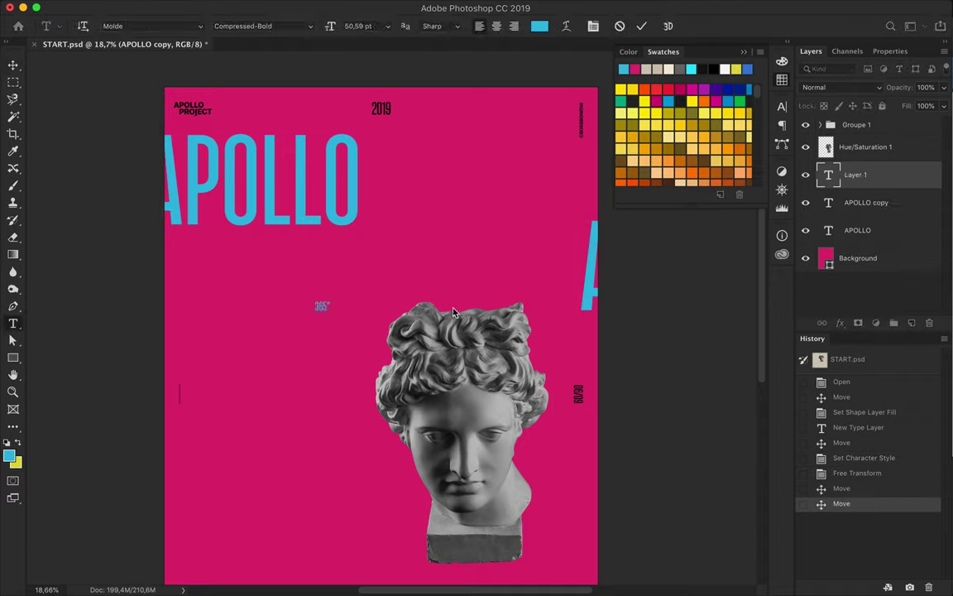
key("super+Return")
Step: Scale the 365° text to about 1113% and place it at the poster's upper right, running off the edge
key("super+t")
left_click_drag(335, 319, 520, 418)
left_click_drag(372, 374, 580, 175)
right_click(591, 290)
key("Escape")
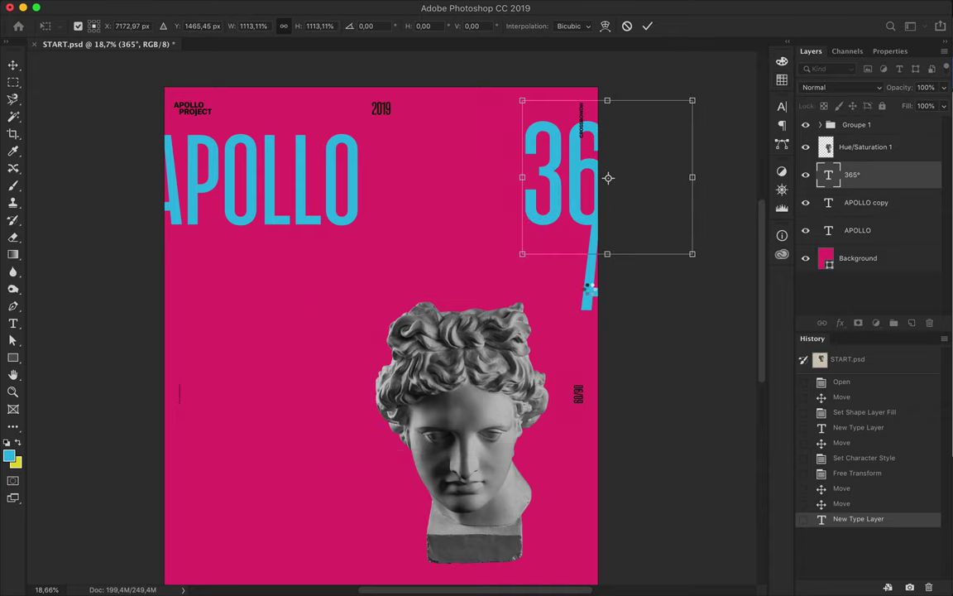
key("Return")
Step: Shift the copied APOLLO text slightly lower and the 365° text slightly farther right
left_click(593, 287)
double_click(593, 287)
key("super+Return")
left_click_drag(592, 248, 602, 277)
mouse_move(575, 187)
left_mouse_down()
mouse_move(588, 201)
mouse_move(586, 193)
left_mouse_up()
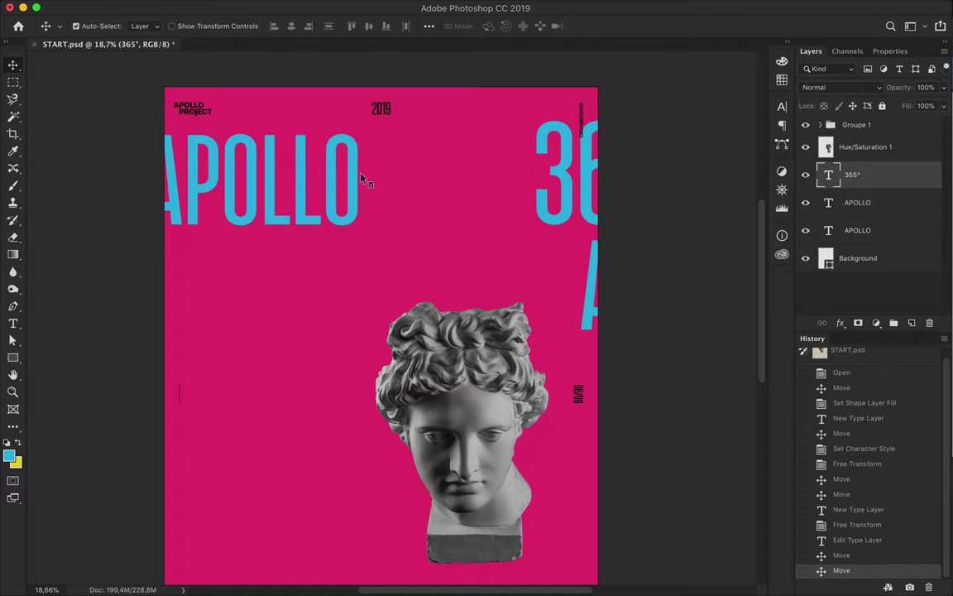
Step: Set the font size of the 365° text to 496.18 pt
key("alt+bracketleft")
key("alt+bracketleft")
key("t")
left_click(544, 167, "super")
key("super+shift+comma")
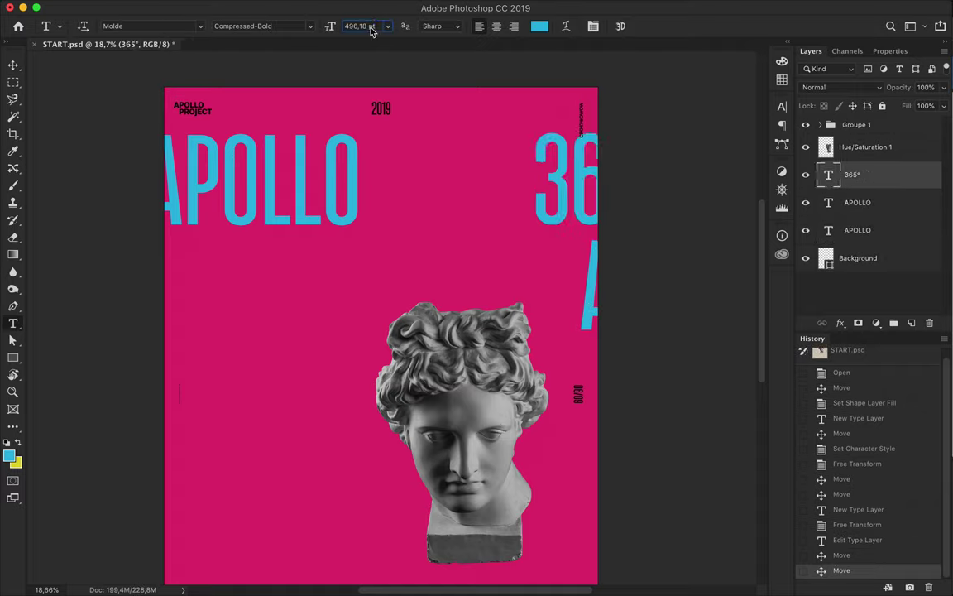
Step: Lower the 365° and copied APOLLO texts on the right and duplicate 365° to the left edge beneath the APOLLO title
left_click_drag(562, 164, 577, 211)
left_click_drag(591, 296, 591, 326)
left_click_drag(570, 289, 590, 293)
left_click_drag(585, 235, 138, 312)
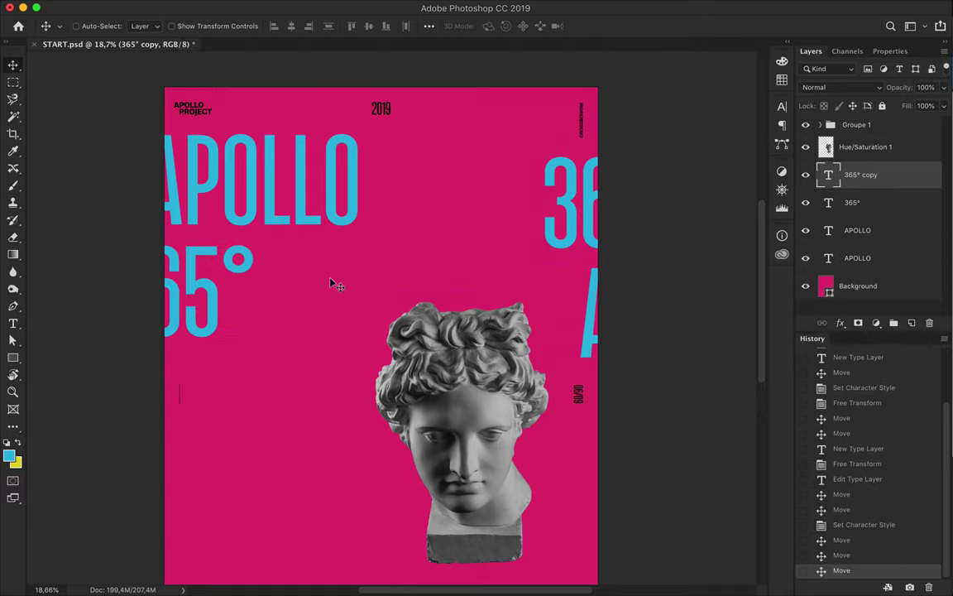
Step: Draw a light blue rectangle covering the statue head and clip it to the head's layer
scroll(335, 280, "down", 3)
left_click(439, 289)
key("u")
left_click_drag(339, 188, 553, 452)
key("v")
key("ctrl+alt+g")
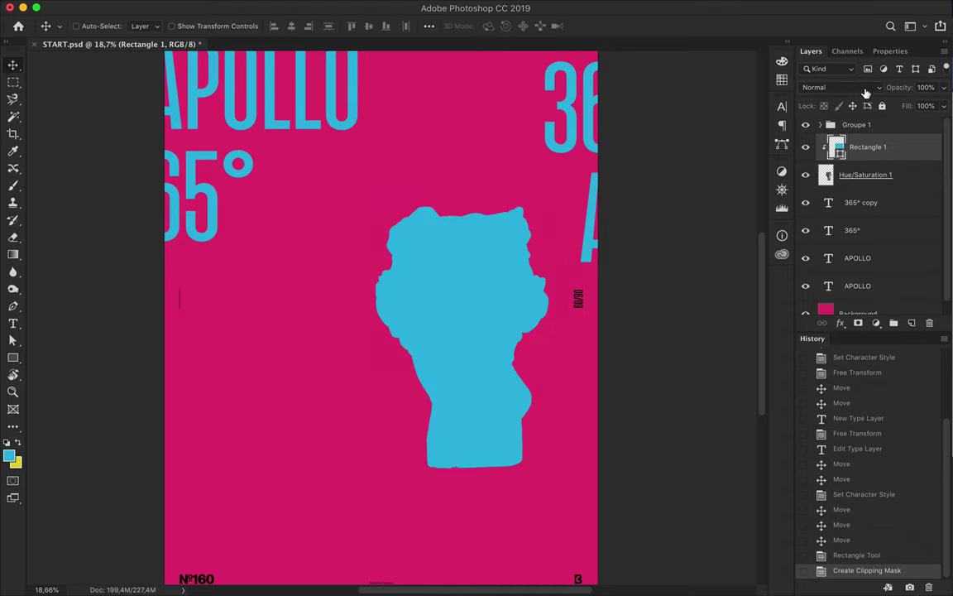
Step: Change the clipped rectangle's blend mode to tint the statue blue and merge the two layers
left_click(841, 87)
left_click(820, 375)
left_click(902, 176, "shift")
key("ctrl+e")
Step: Move the blue statue up between the titles and adjust the position of the 365° texts
left_click_drag(480, 362, 474, 201)
mouse_move(546, 153)
left_mouse_down()
mouse_move(554, 141)
mouse_move(546, 153)
left_mouse_up()
left_click_drag(247, 242, 246, 225)
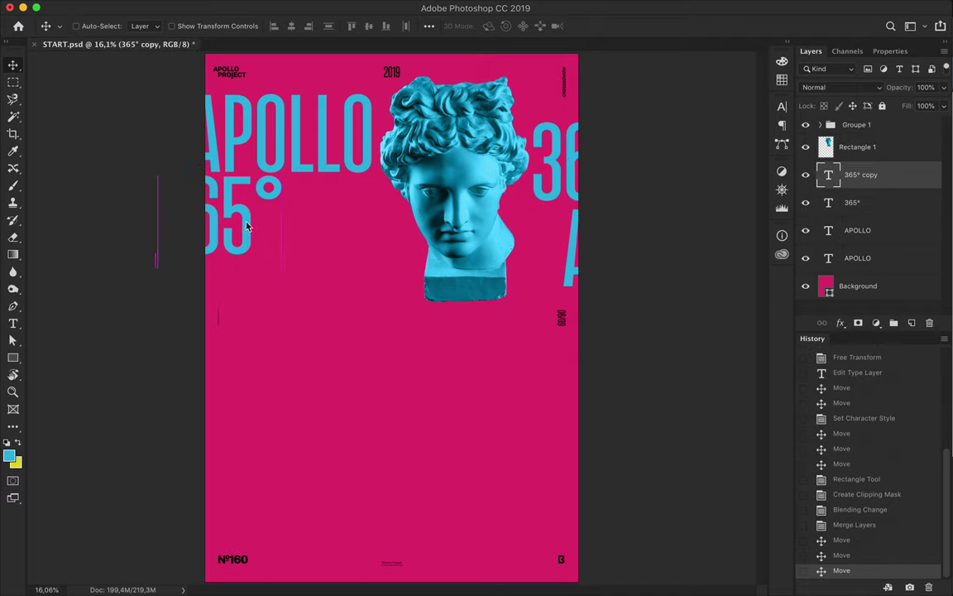
Step: Duplicate the blue statue and enlarge the copy to about 207%, centring it over the poster
left_click(485, 240)
left_click_drag(484, 240, 306, 414)
key("ctrl+t")
left_click_drag(320, 196, 389, 178)
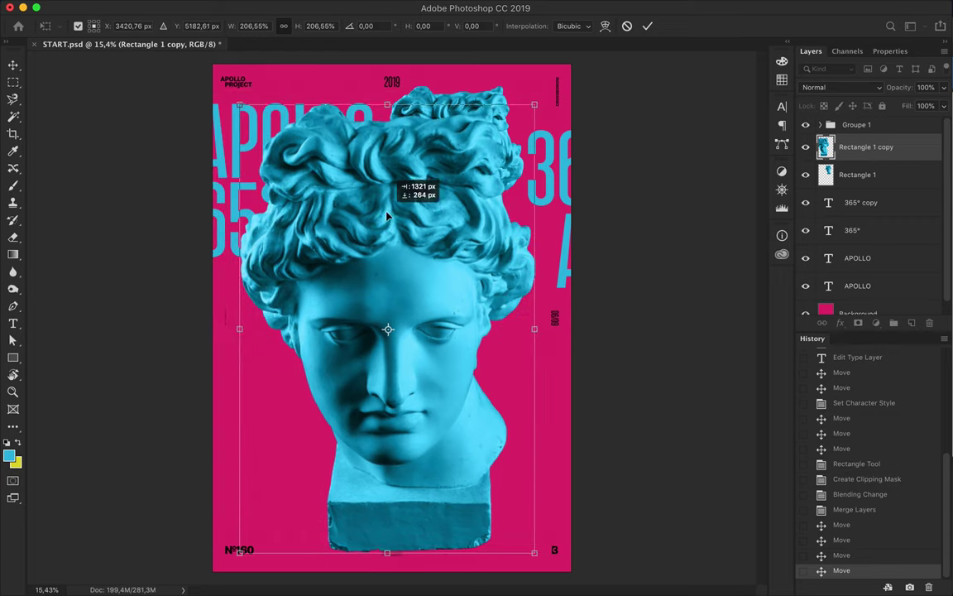
key("Return")
left_click(356, 6)
mouse_move(325, 7)
mouse_move(388, 214)
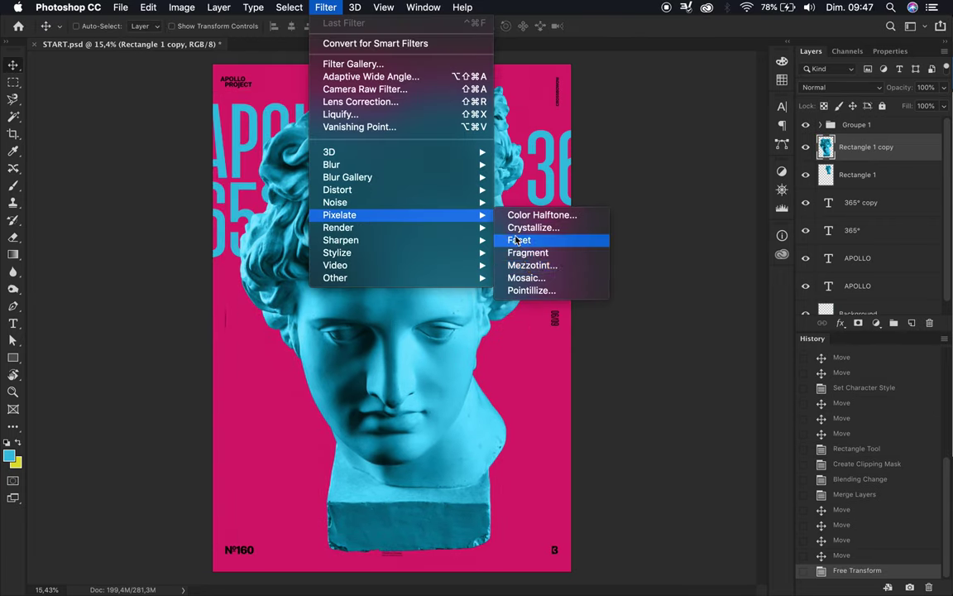
left_click(542, 295)
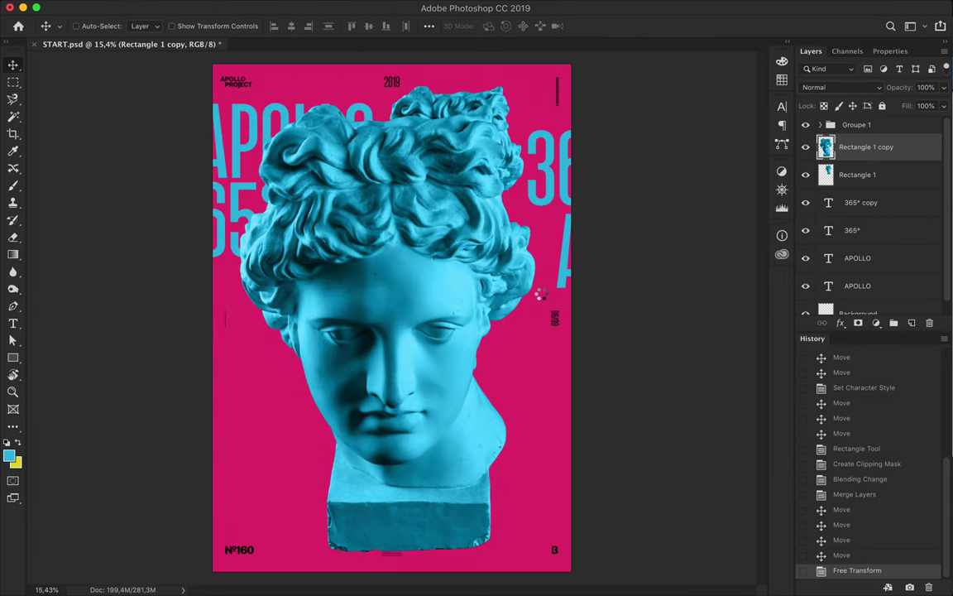
left_click(340, 315)
left_click_drag(340, 344, 408, 343)
left_click(586, 175)
Step: Apply the Color Halftone filter to the enlarged statue with a maximum radius of 8 pixels
left_click(325, 7)
mouse_move(342, 207)
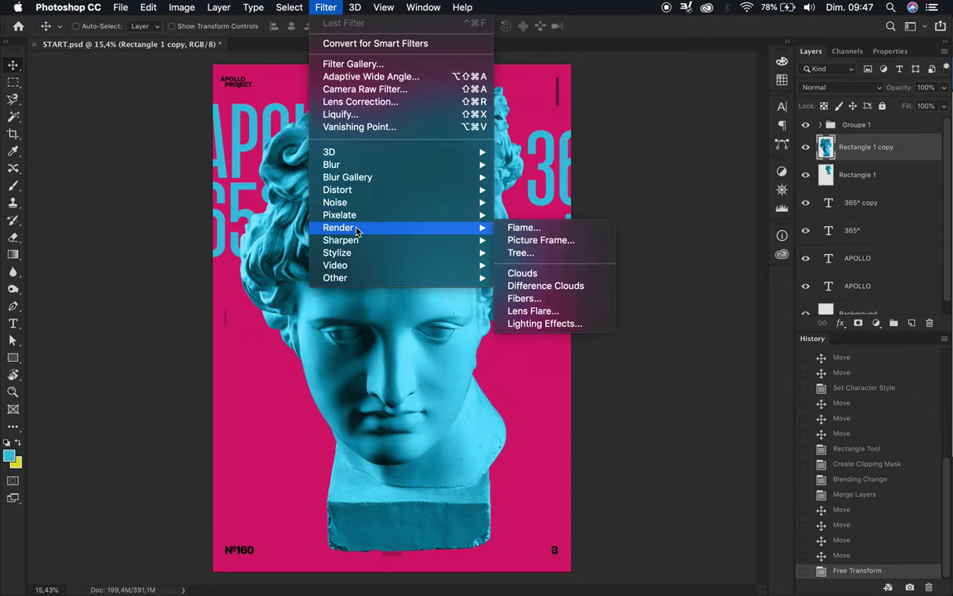
left_click(530, 214)
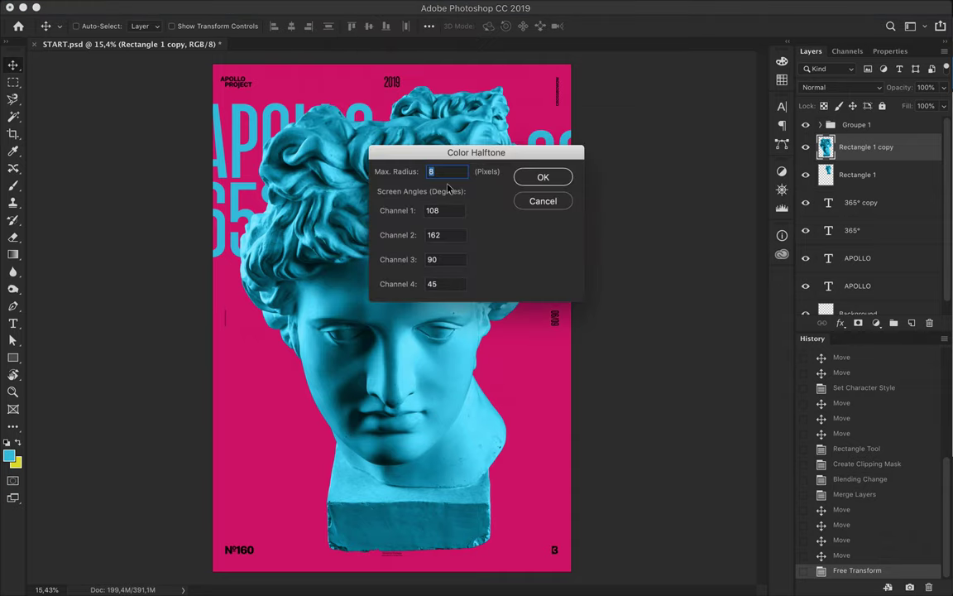
left_click(559, 180)
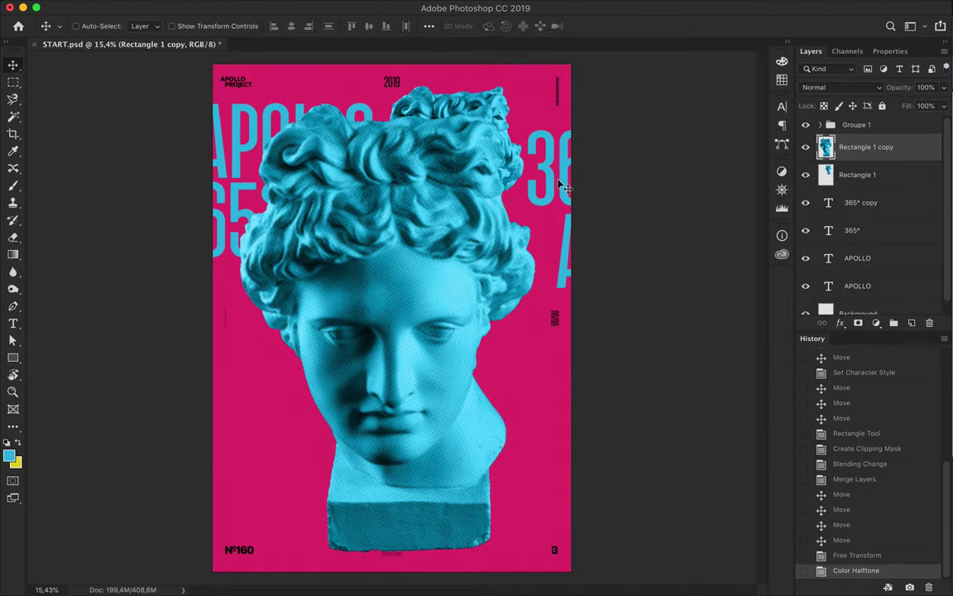
Step: Select all black halftone dots with the non-contiguous Magic Wand at tolerance 1 and smooth the selection
scroll(411, 298, "up", 10)
key("w")
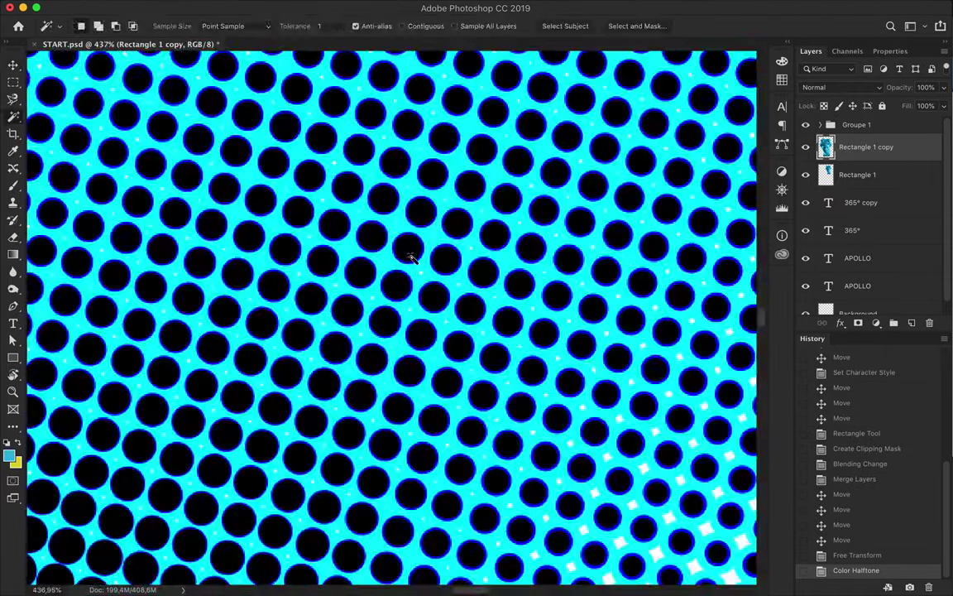
left_click(410, 253)
scroll(405, 249, "up", 4)
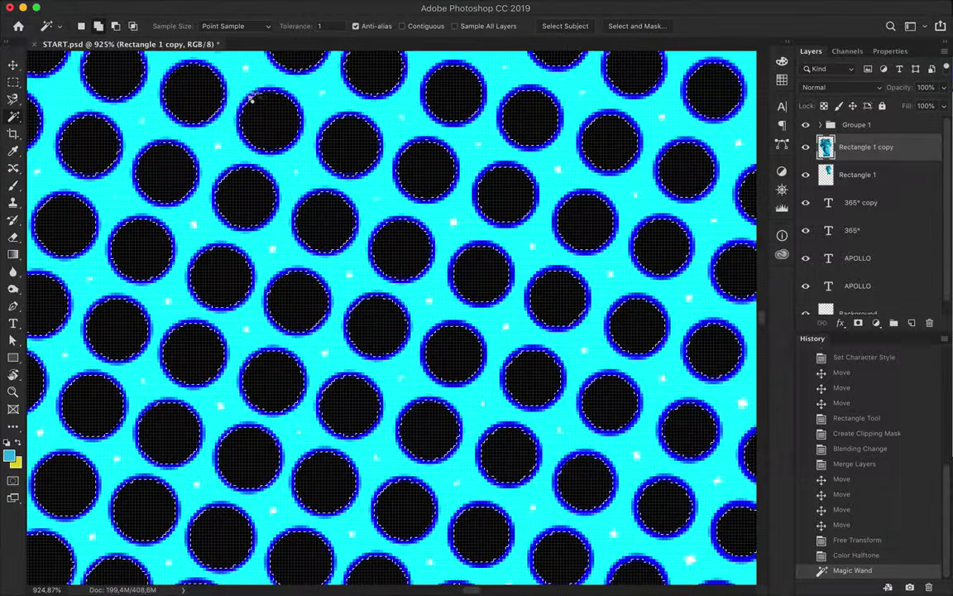
left_click(345, 7)
left_click(457, 214)
left_click(501, 281)
Step: Invert the dot selection, delete everything outside the black dots, and deselect
key("super+0")
key("super+shift+i")
key("Delete")
left_click(526, 329)
key("super+d")
key("v")
Step: Load the halftone dots as a selection and paint soft light blue areas on them with a 4280 px brush
left_click(826, 147, "super")
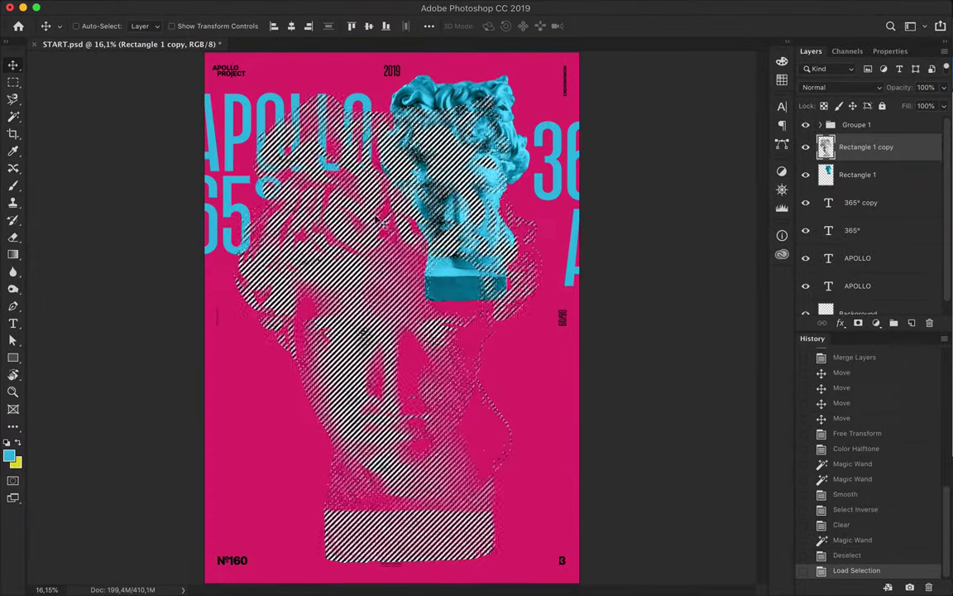
key("b")
right_click(340, 219)
left_click(500, 128)
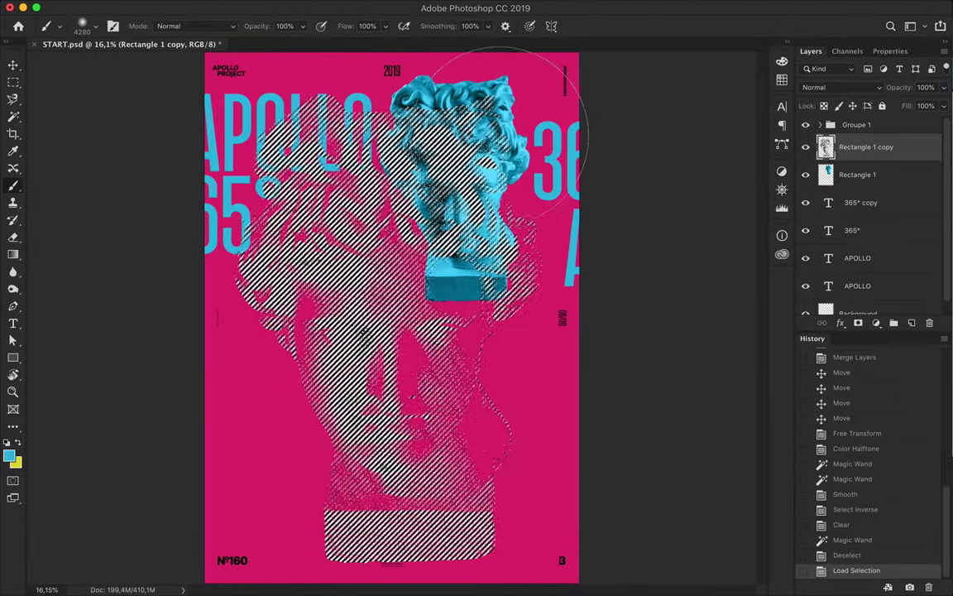
left_click(579, 132)
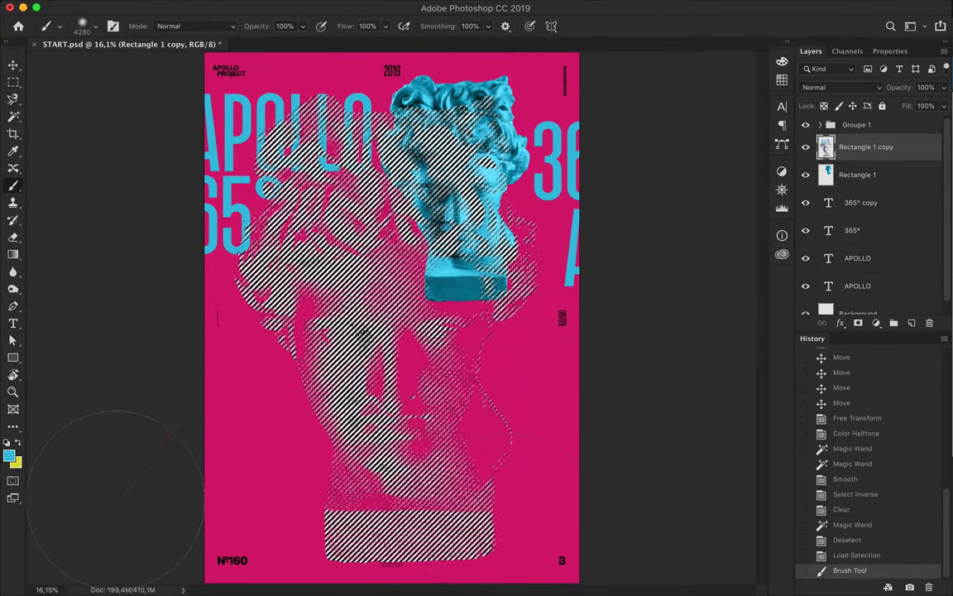
key("bracketright")
key("bracketright")
key("bracketright")
left_click(117, 496)
key("super+d")
Step: Reload the dot selection and brush more light blue over the large statue's hair, face and base, clearing the selection when done
key("m")
scroll(332, 310, "up", 5)
scroll(331, 310, "down", 6)
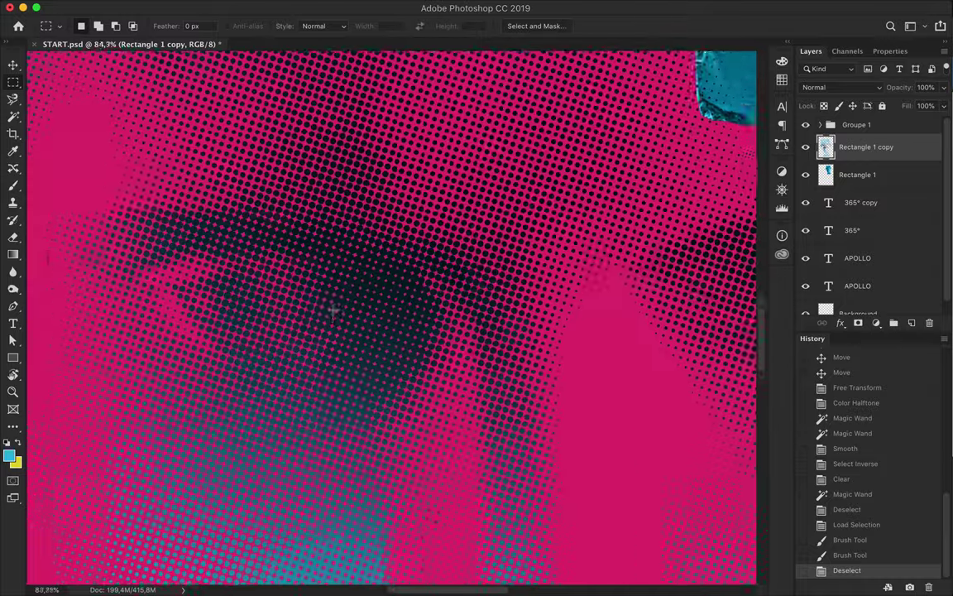
key("w")
left_click(825, 147, "super")
key("b")
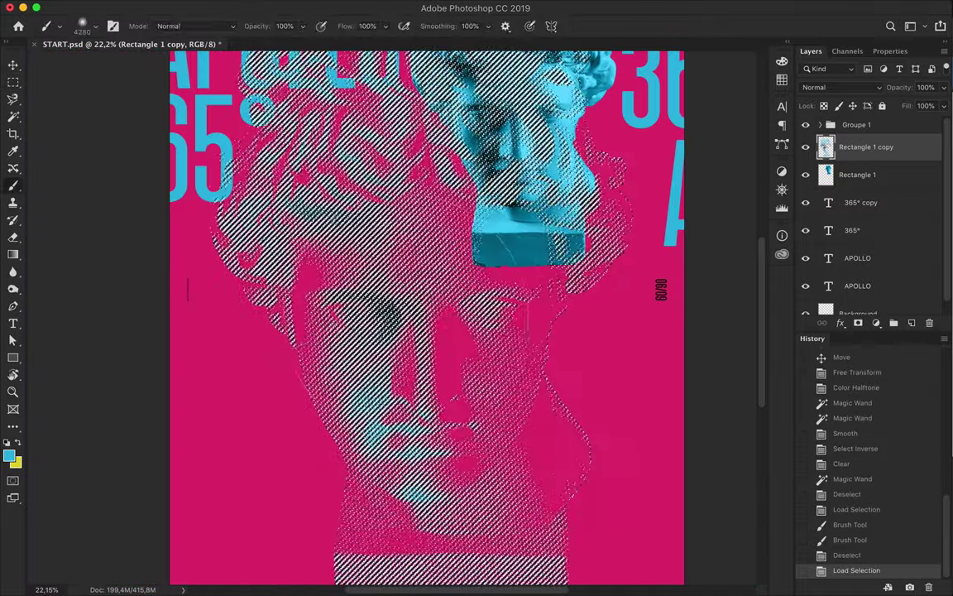
mouse_move(632, 95)
left_mouse_down()
mouse_move(578, 91)
mouse_move(525, 196)
left_mouse_up()
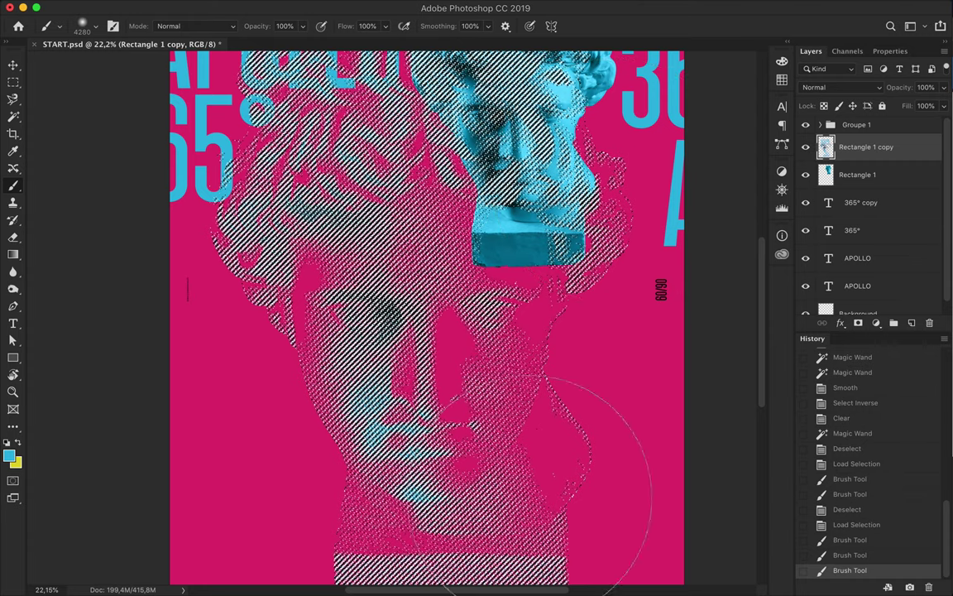
left_click_drag(347, 488, 520, 385)
scroll(519, 385, "down", 1)
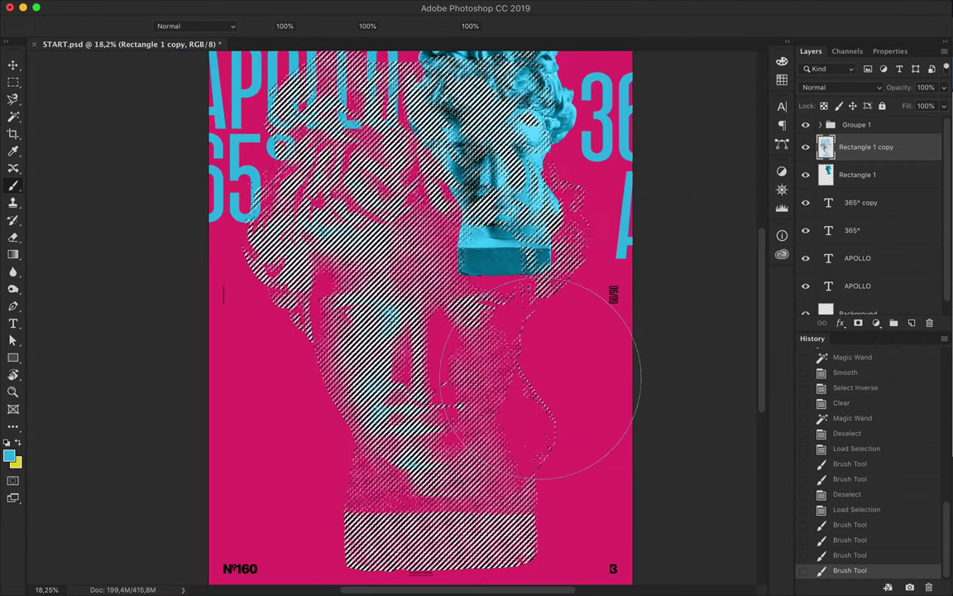
key("v")
key("super+d")
scroll(418, 304, "down", 2)
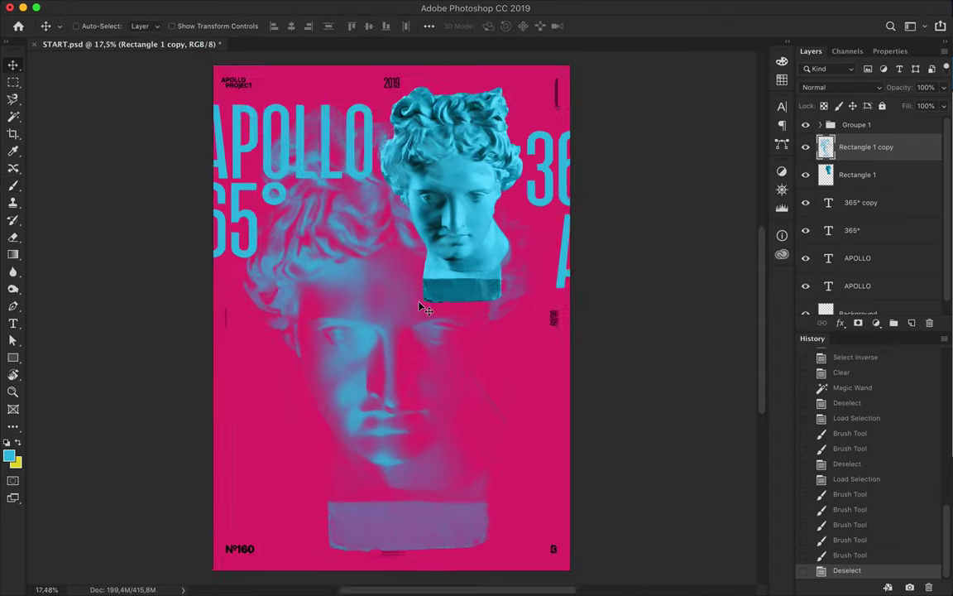
Step: Move the large halftone statue up to the middle of the poster and hide the small statue layer
left_click_drag(369, 323, 352, 250)
scroll(387, 282, "up", 1)
left_click(857, 174)
left_click(805, 175)
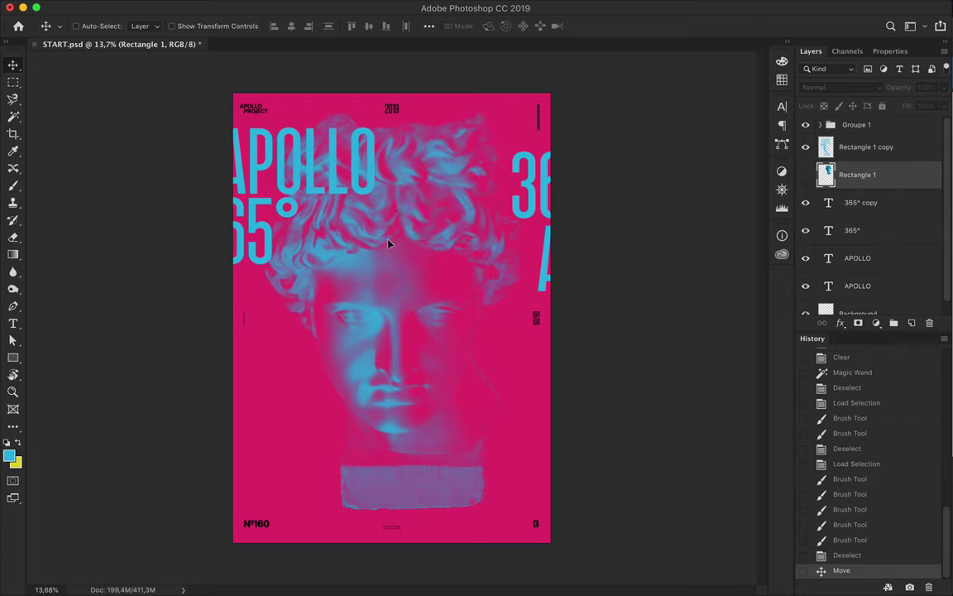
Step: Select the four large APOLLO and 365° titles and set their Molde font style to Compressed-Bold Italic
left_click(530, 190, "super")
left_click(542, 261, "shift+super")
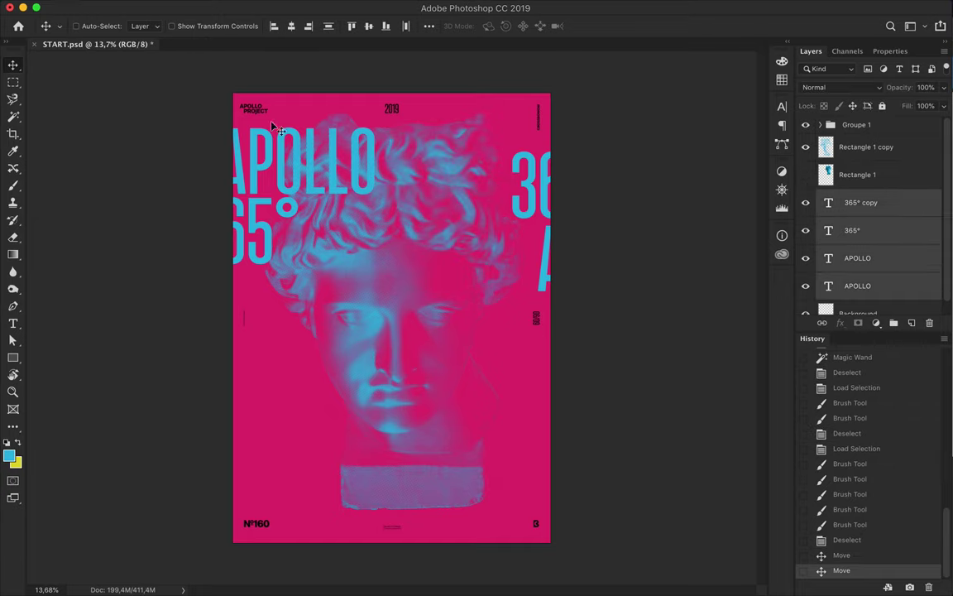
key("t")
left_click(279, 26)
left_click(308, 26)
left_click(236, 478)
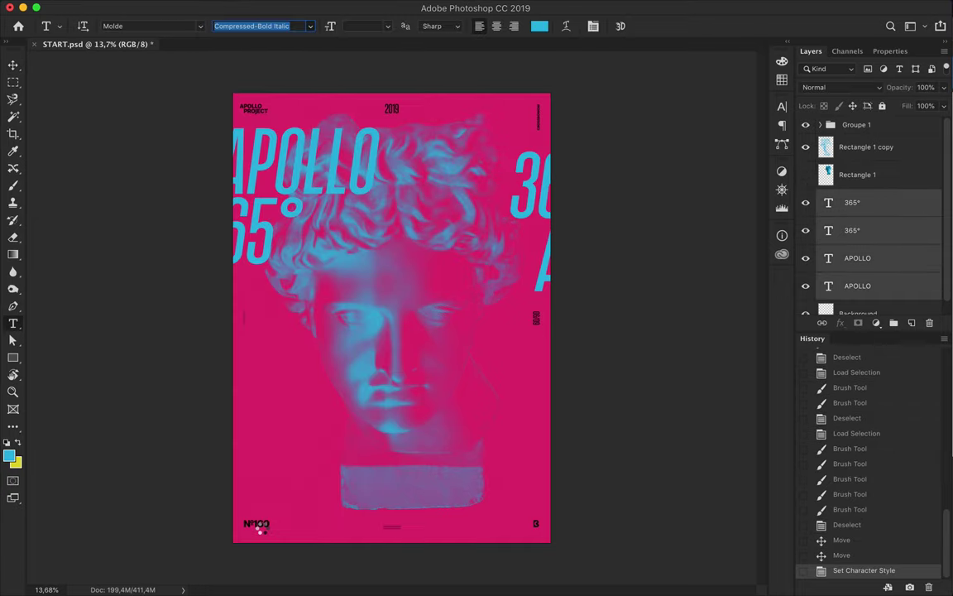
key("super+z")
Step: Shift the italic APOLLO and 365° titles slightly so they stay cropped by the poster's side edges
key("v")
left_click_drag(300, 153, 266, 139)
left_click(495, 245)
left_click_drag(523, 203, 534, 203)
Step: Select all the small text layers in Groupe 1 and set their text color to bright cyan
key("alt+comma")
key("alt+period")
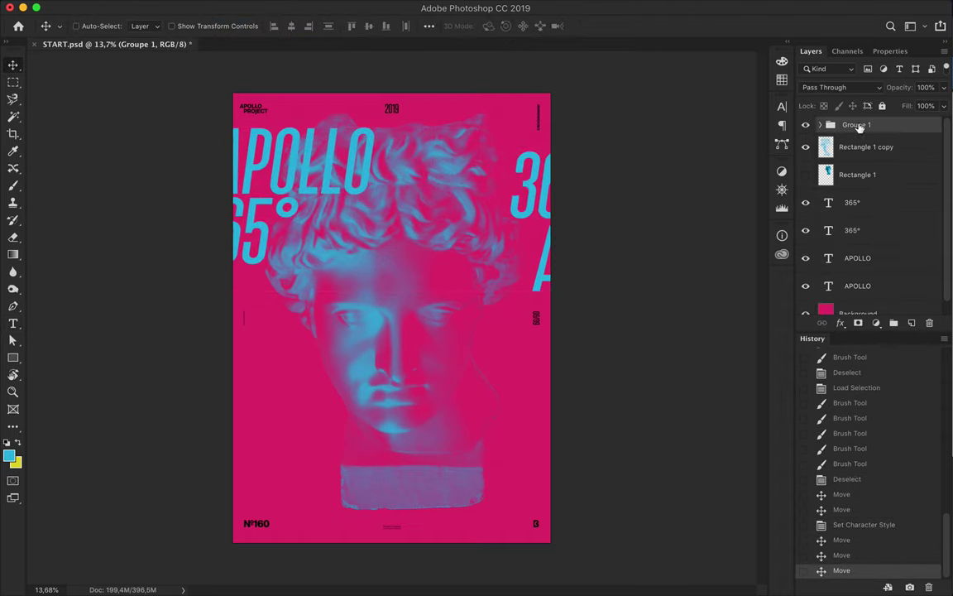
key("alt+bracketleft")
scroll(872, 165, "down", 5)
left_click(872, 193, "shift")
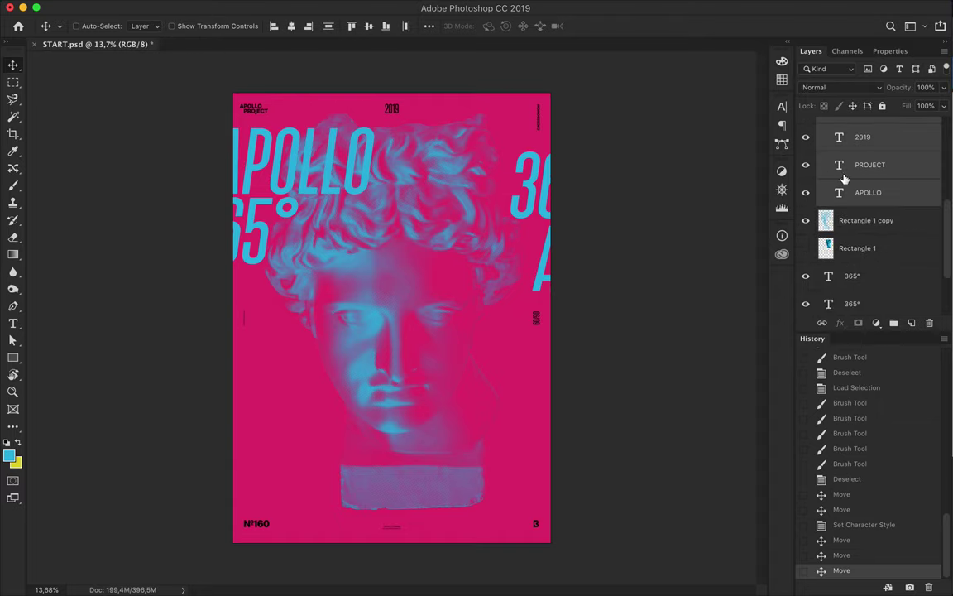
scroll(844, 178, "up", 5)
key("t")
left_click(539, 26)
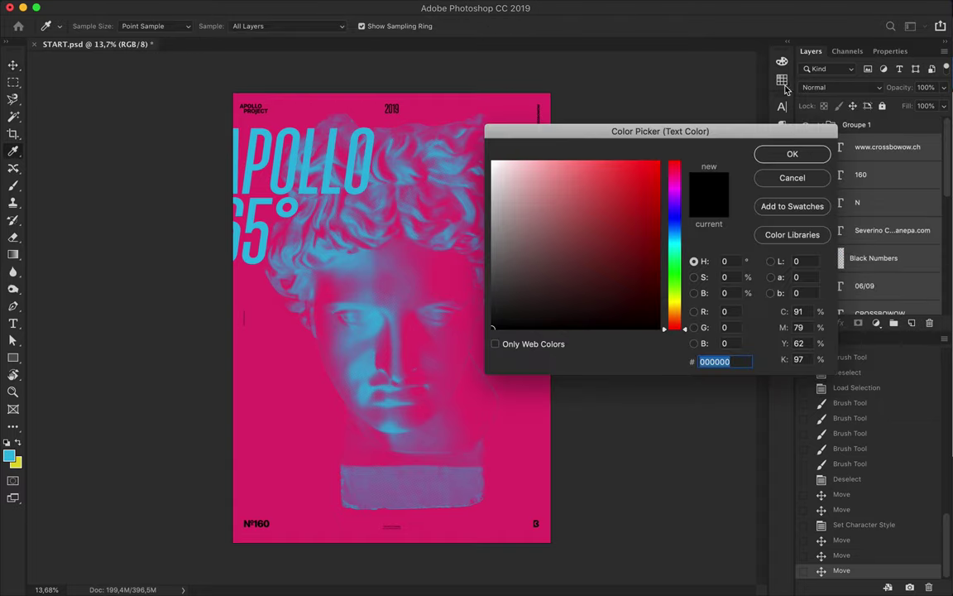
left_click(782, 80)
left_click(623, 69)
left_click(792, 153)
Step: Load the Black Numbers layer as a selection and brush bright cyan over its degree mark and logo
left_click(876, 249)
left_click(837, 258, "super")
key("b")
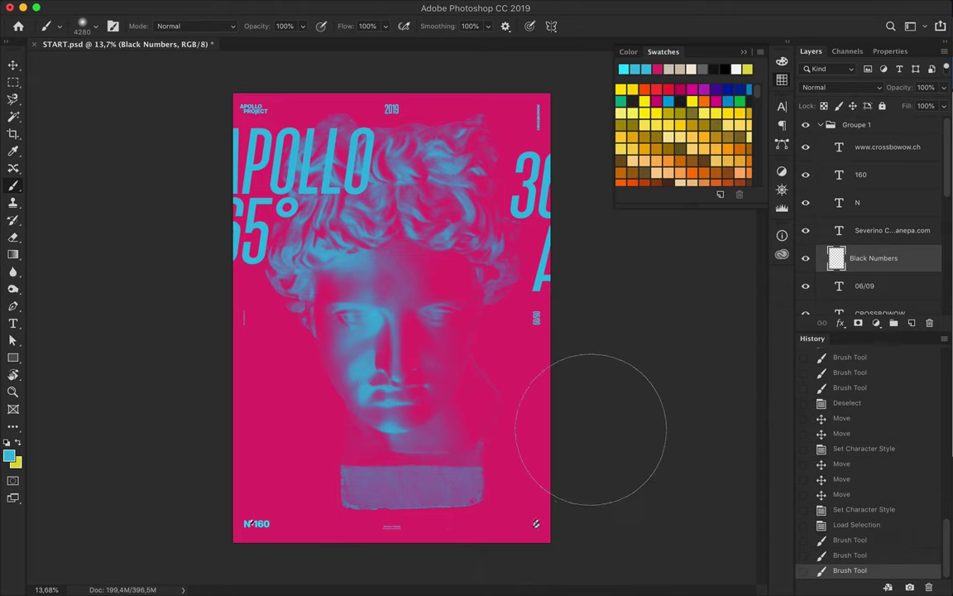
left_click(589, 428)
key("m")
key("super+d")
key("v")
scroll(206, 564, "up", 5)
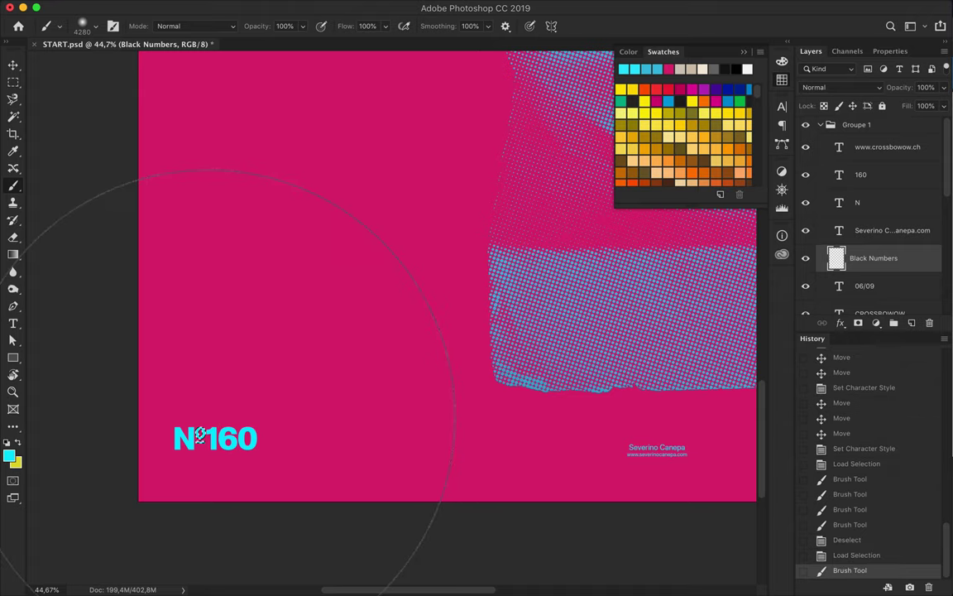
scroll(215, 413, "right", 10)
left_click(265, 383)
key("super+0")
Step: Select the four large APOLLO and 365° titles and set their text color to yellow ffe000
key("v")
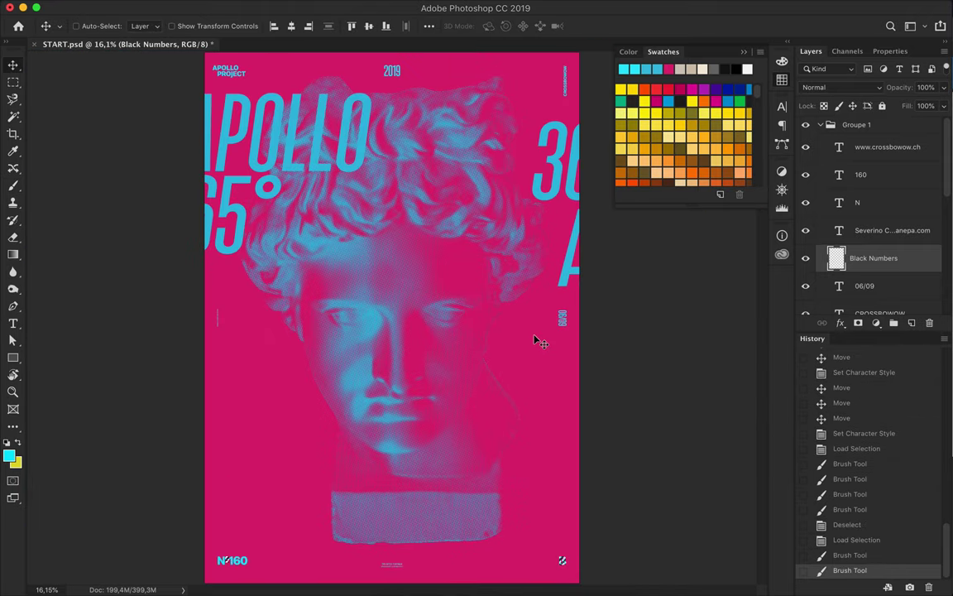
left_click(313, 179, "super")
left_click(236, 211, "shift+super")
left_click(505, 177, "shift+super")
left_click(621, 89)
key("t")
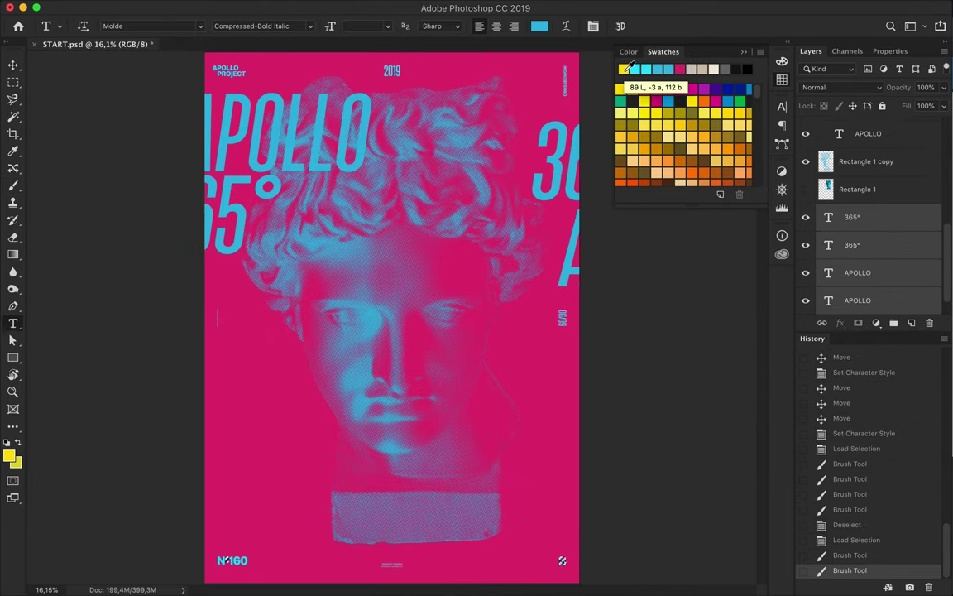
left_click(538, 25)
type("ffe000")
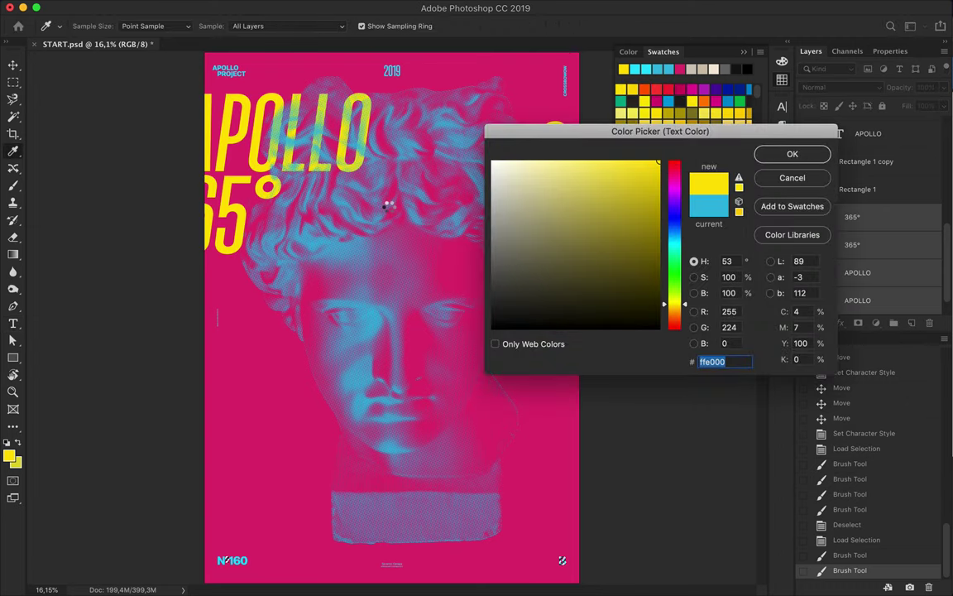
key("Return")
key("v")
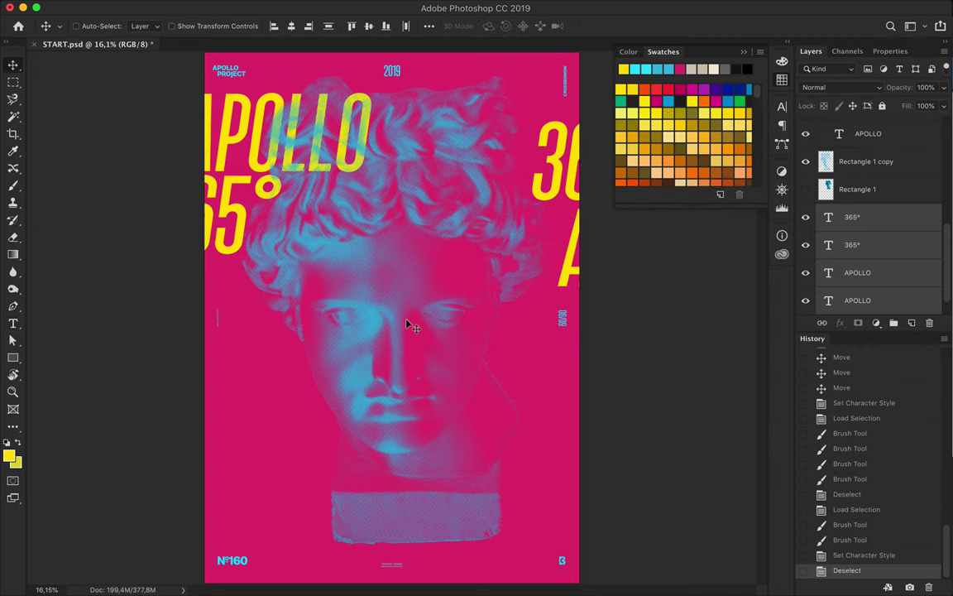
Step: Add the yellow text LOOKING in Molde Bold and enlarge it to about 257 pt across the statue's eyes
left_click(577, 189)
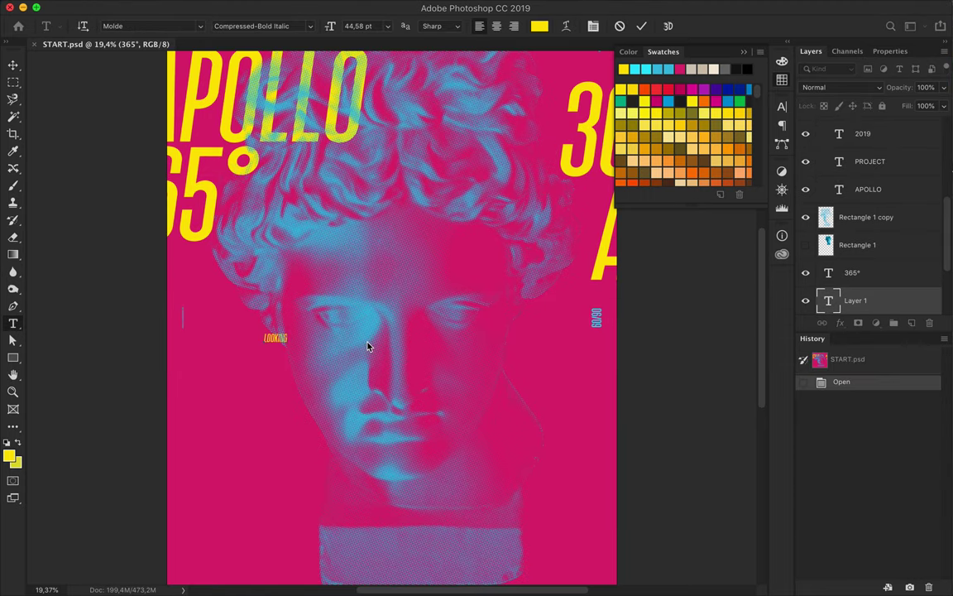
key("Escape")
left_click(257, 25)
left_click(249, 374)
key("ctrl+t")
left_click_drag(320, 342, 571, 404)
left_click_drag(494, 348, 463, 334)
key("Return")
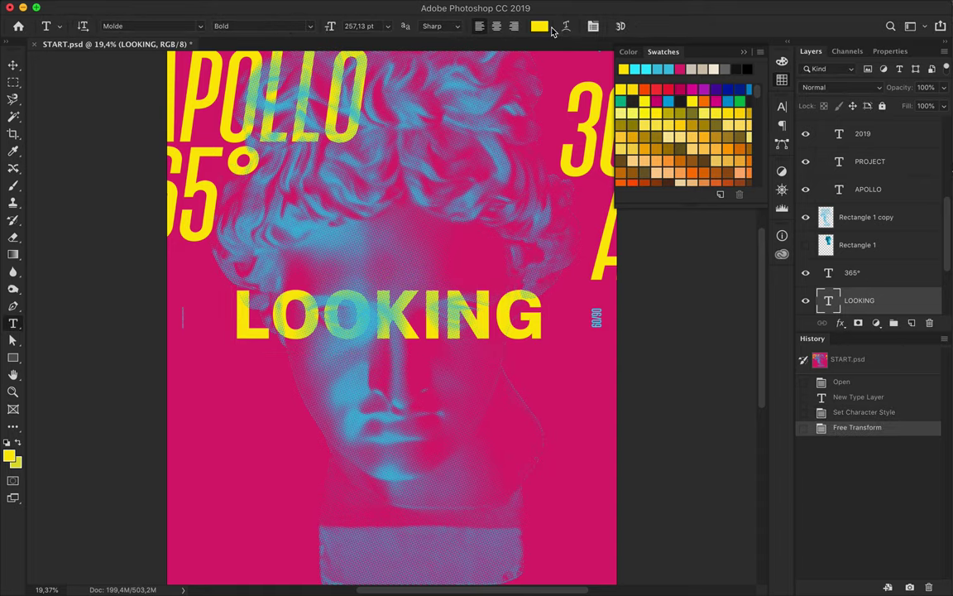
Step: Center the LOOKING text horizontally on the poster and set its paragraph alignment to centered
key("v")
left_click(331, 26)
left_click(364, 70)
double_click(424, 297)
left_click(782, 124)
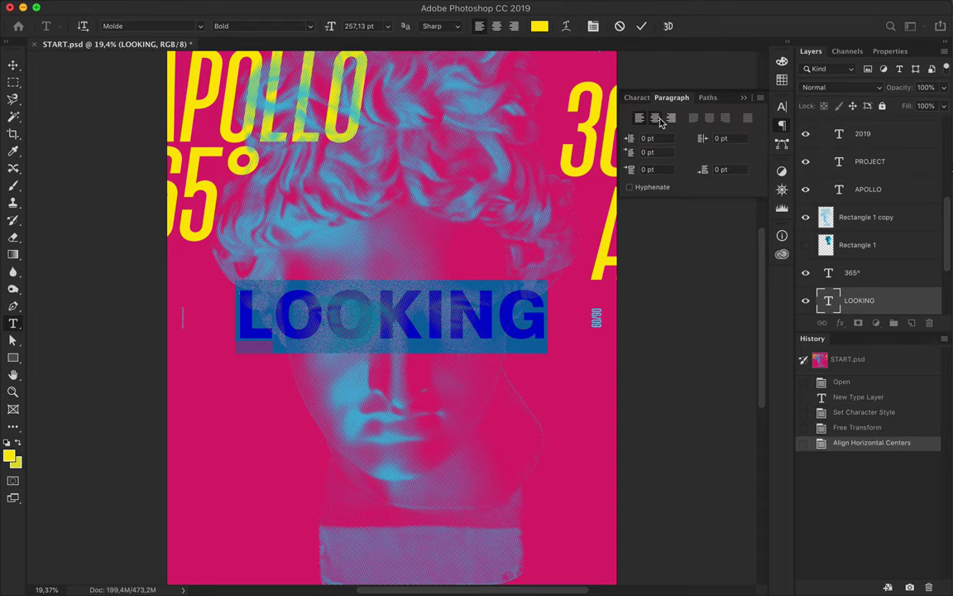
left_click(656, 119)
key("Escape")
key("v")
Step: Extend the text to LOOKING AT YOU on three lines and set its leading to 220 pt
double_click(432, 309)
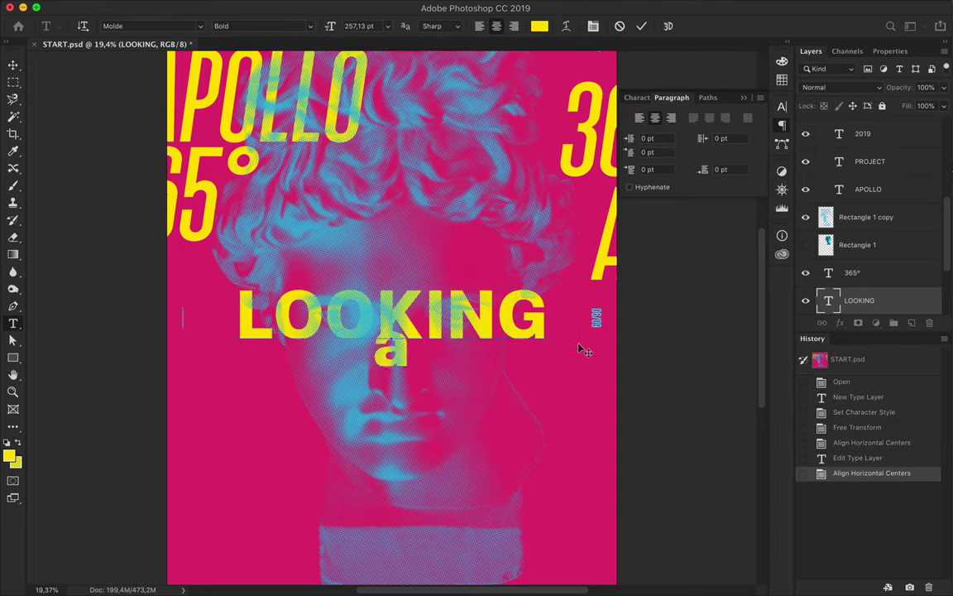
left_click(781, 107)
left_click(732, 134)
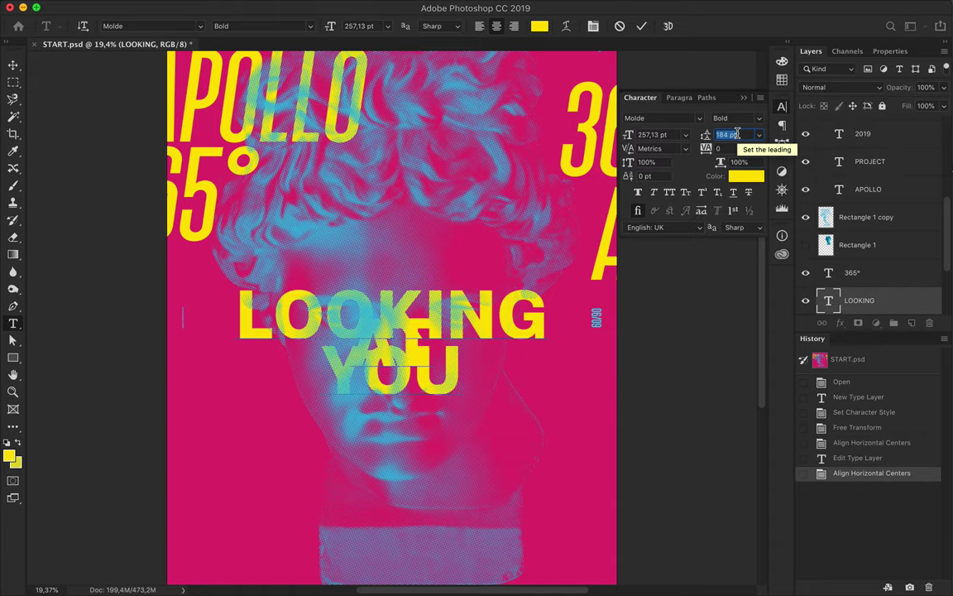
type("220")
key("Return")
key("Escape")
Step: Move LOOKING AT YOU down until the poster's bottom edge crops it, and place a copy cropped by the top edge
key("v")
left_click_drag(539, 265, 536, 472)
scroll(536, 473, "down", 3)
left_click_drag(448, 393, 430, 15)
Step: Draw a horizontal yellow 23,1 pt line without fill under the cropped 65° title, ending below APOLLO's last letter
key("p")
left_click(147, 25)
left_click(225, 268)
left_click(365, 267, "shift")
key("a")
left_click_drag(365, 268, 374, 267)
Step: Try a copy of the yellow line under the cropped A at the poster's right edge, and delete it
key("v")
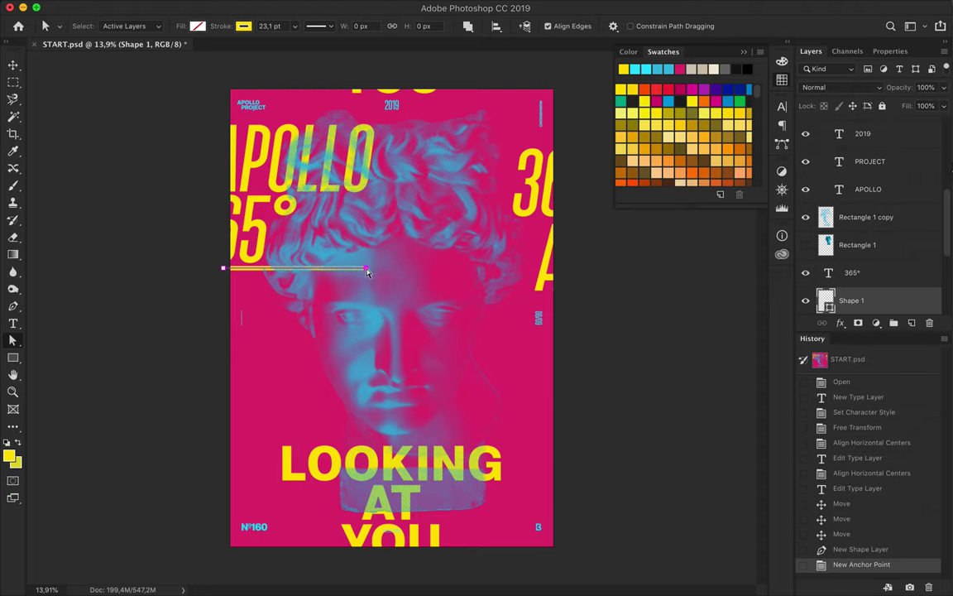
left_click_drag(626, 304, 550, 305)
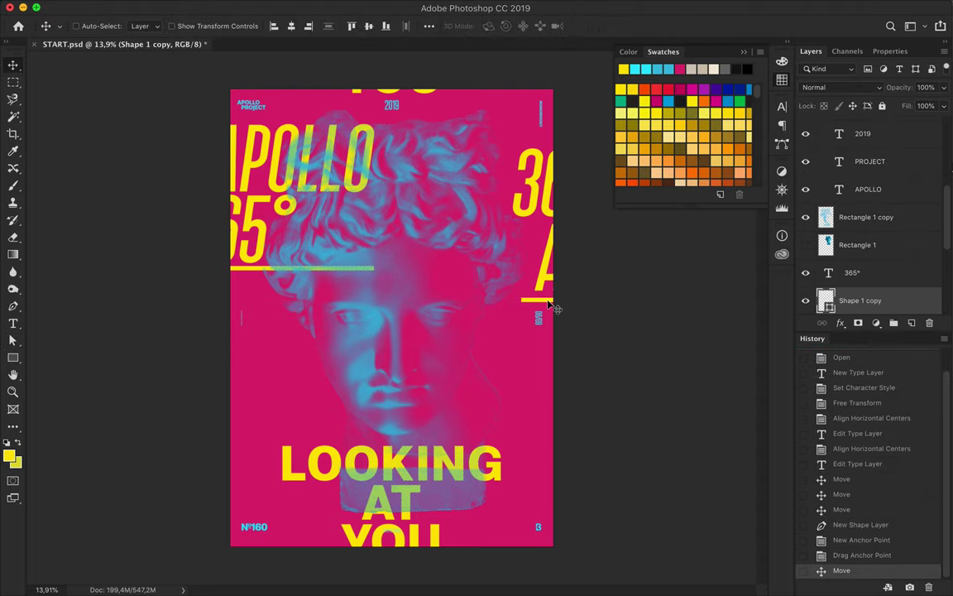
left_click_drag(484, 367, 485, 368)
key("Delete")
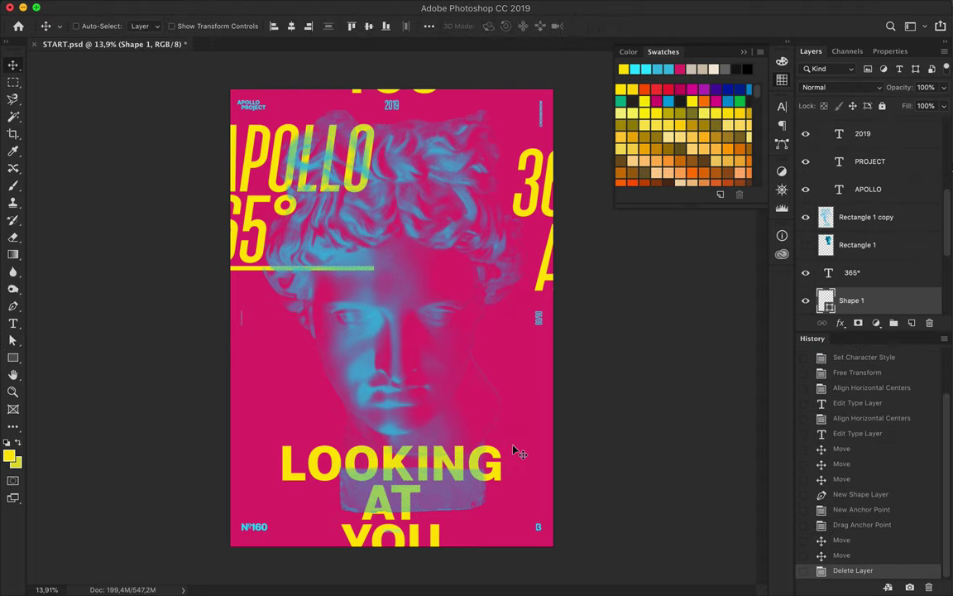
Step: Draw a rectangle about 7671 by 2678 px across the poster's bottom with bright cyan fill and no stroke
left_click(502, 474, "ctrl")
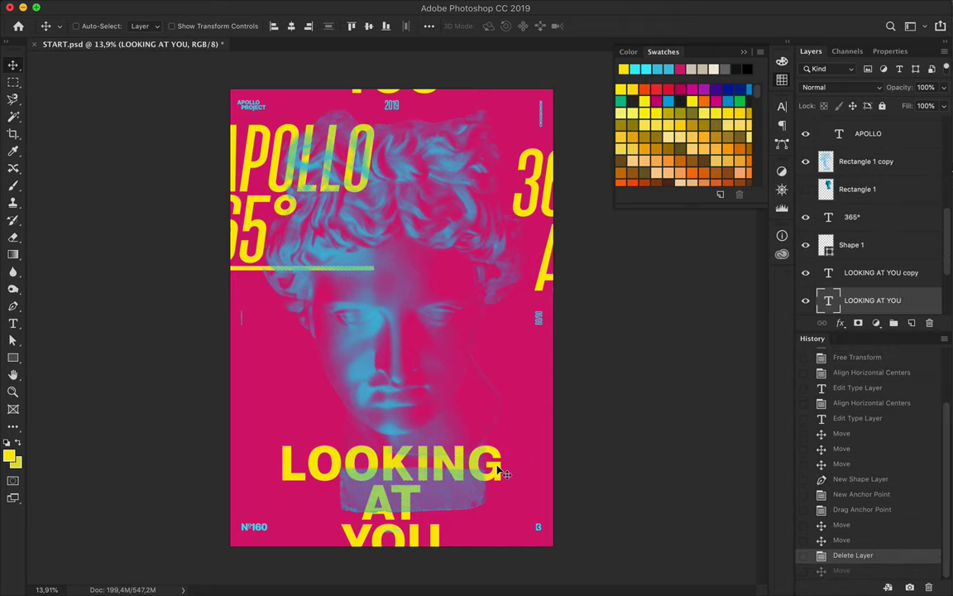
left_click_drag(215, 432, 567, 555)
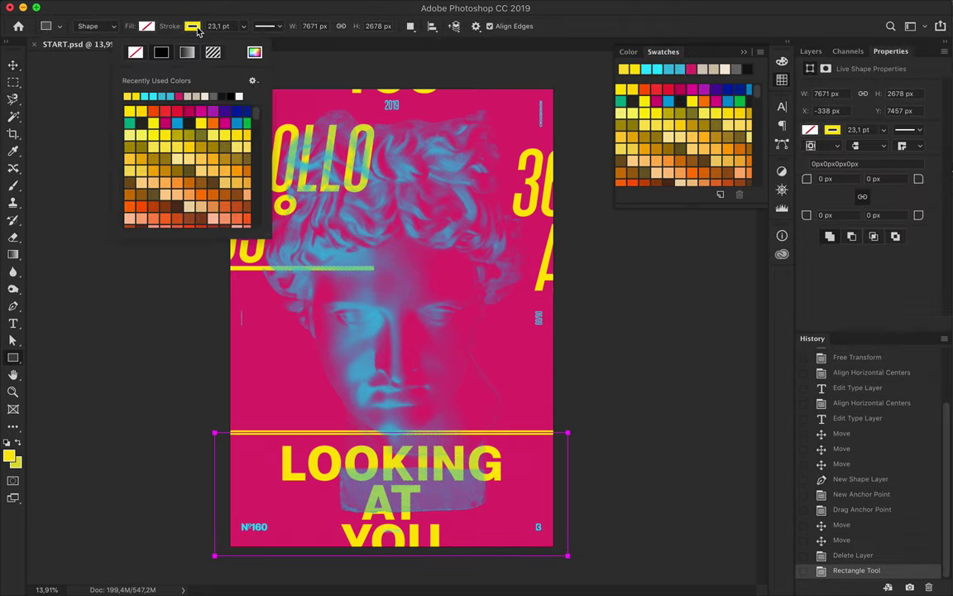
key("a")
left_click(197, 26)
left_click(157, 97)
Step: Reorder the layers so LOOKING AT YOU sits above the cyan rectangle and the halftone statue lies behind it
key("v")
key("ctrl+bracketleft")
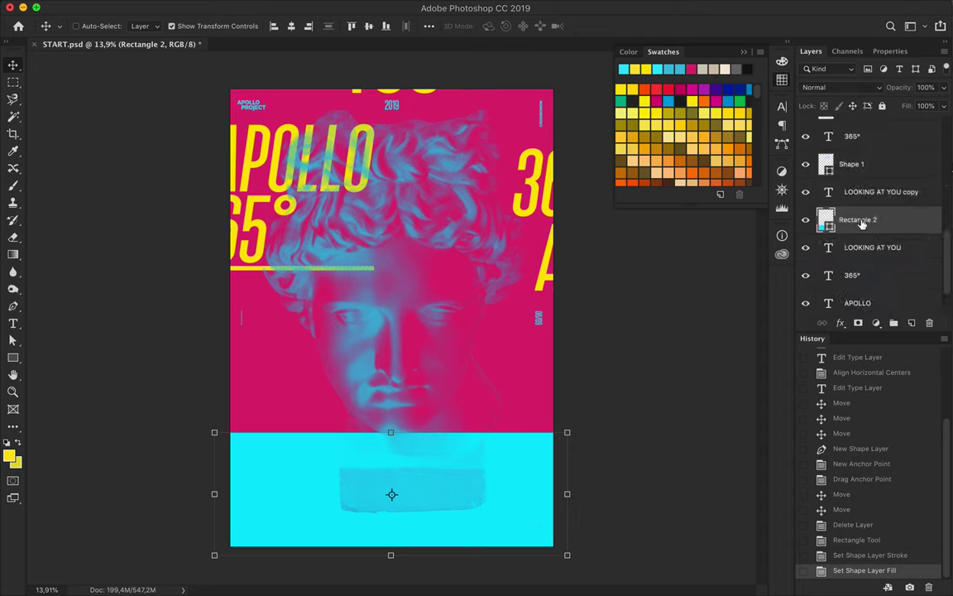
left_click_drag(877, 229, 856, 147)
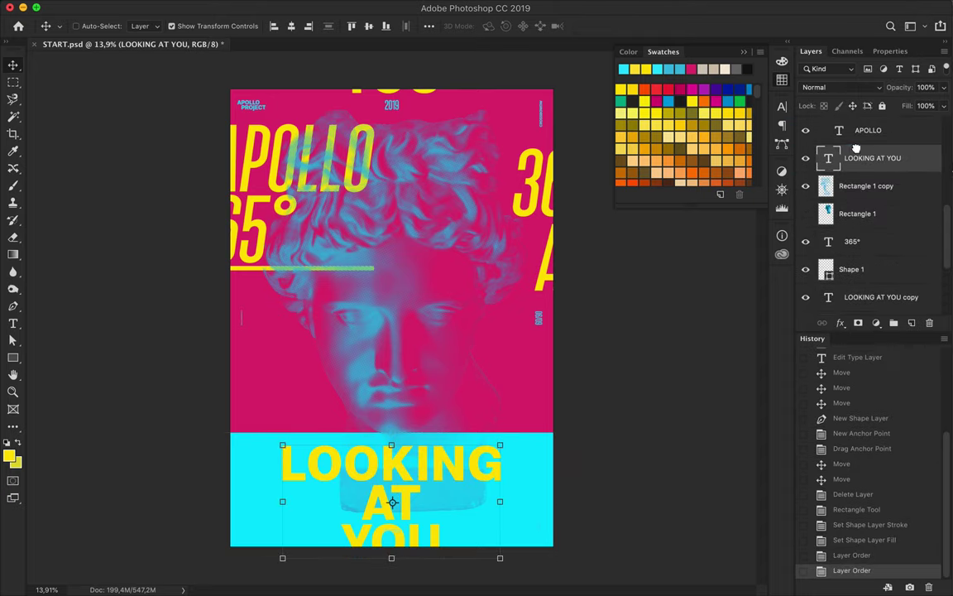
left_click_drag(901, 187, 861, 249)
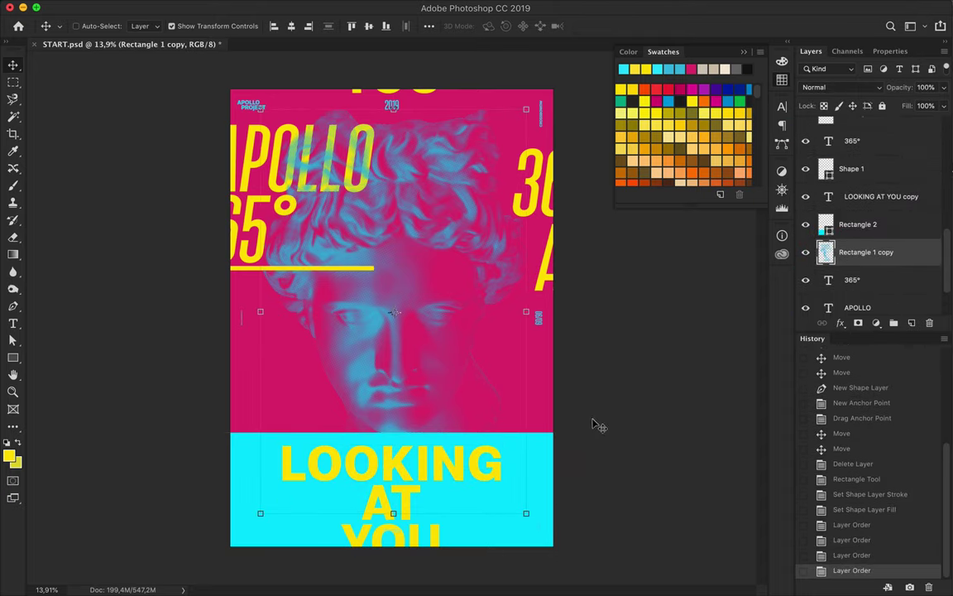
Step: Load the Black Numbers layer as a selection and brush yellow over its degree mark and logo
scroll(870, 217, "down", 3)
left_click(837, 193, "ctrl")
key("b")
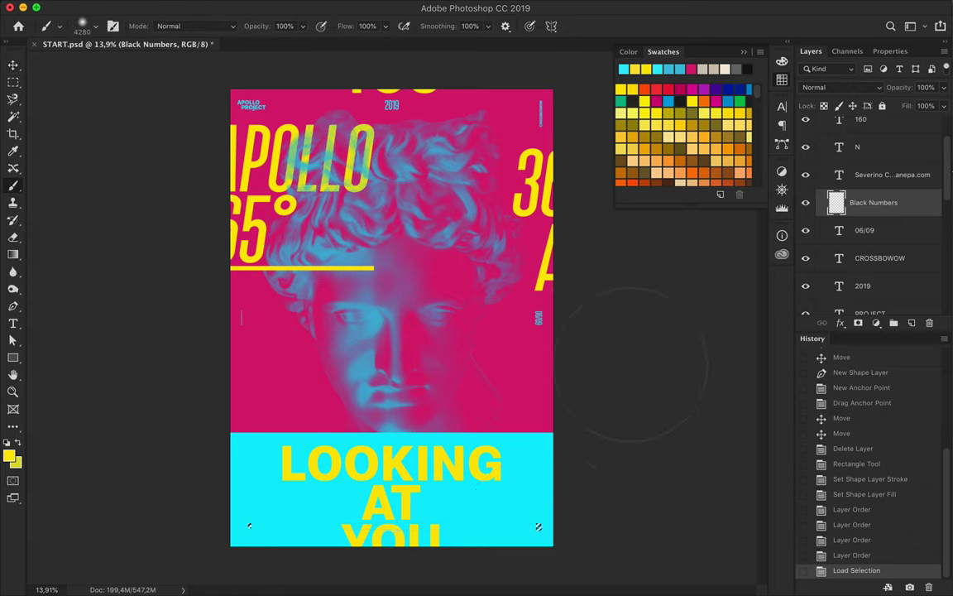
Step: Clear the selection and set the small N, 160 and designer credit texts on the cyan block to yellow
left_click(885, 179)
left_click(882, 156, "shift")
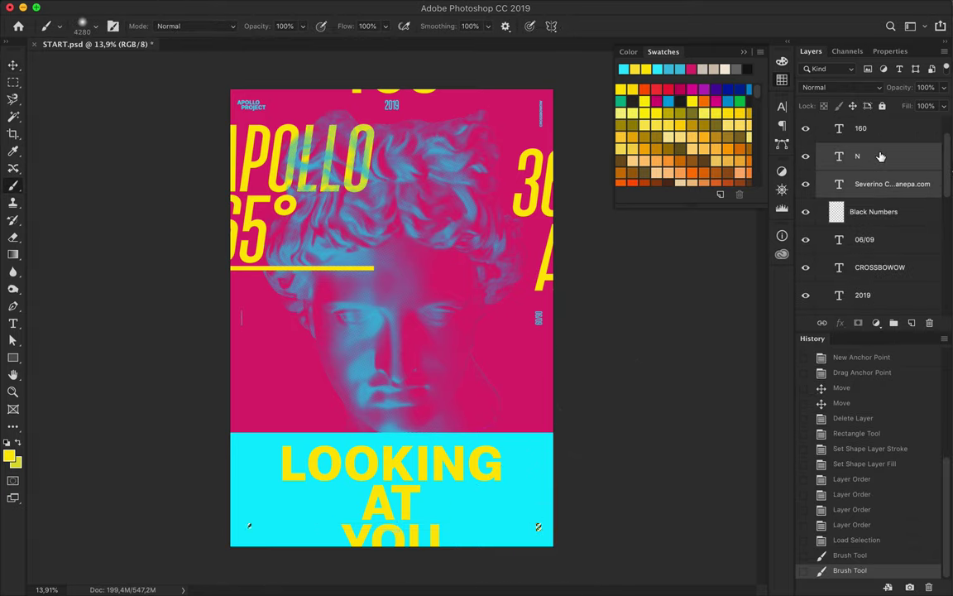
key("m")
left_click(646, 68)
key("Return")
key("Return")
key("v")
double_click(843, 185)
left_click(540, 26)
left_click(449, 346)
key("Return")
key("v")
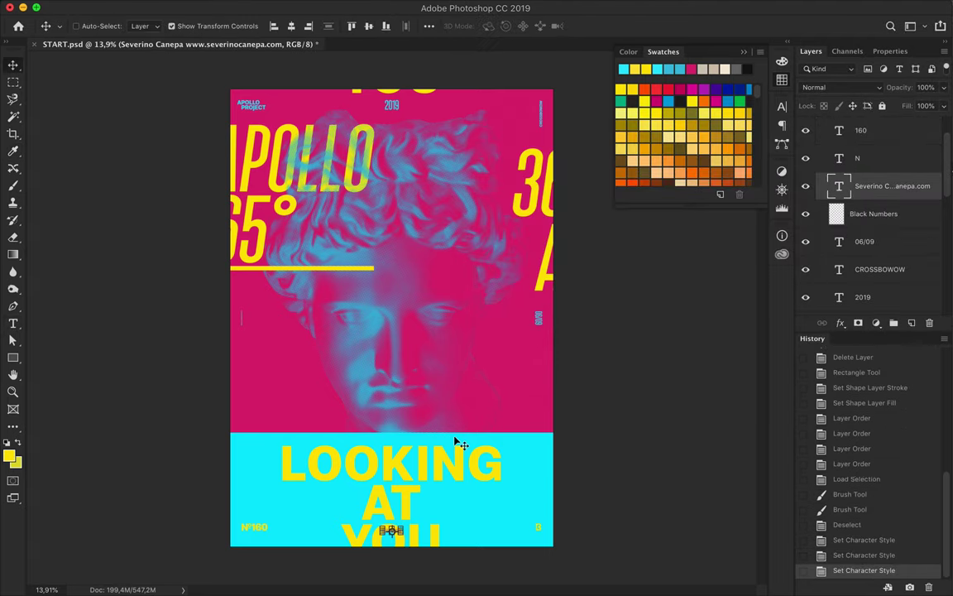
Step: Convert the bottom LOOKING AT YOU text to a smart object and center it horizontally on the poster
left_click(453, 440, "super")
right_click(808, 273)
key("Escape")
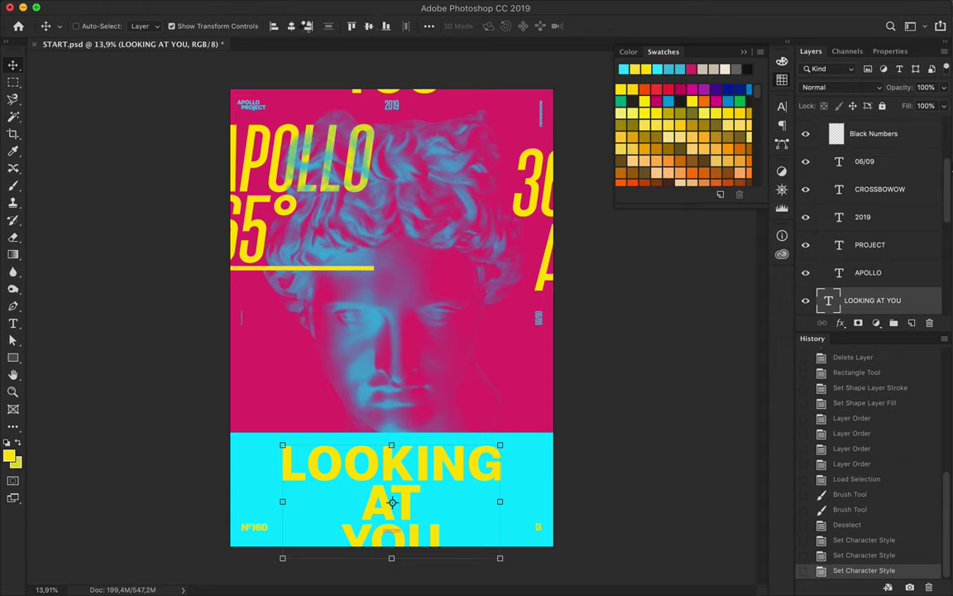
triple_click(291, 25)
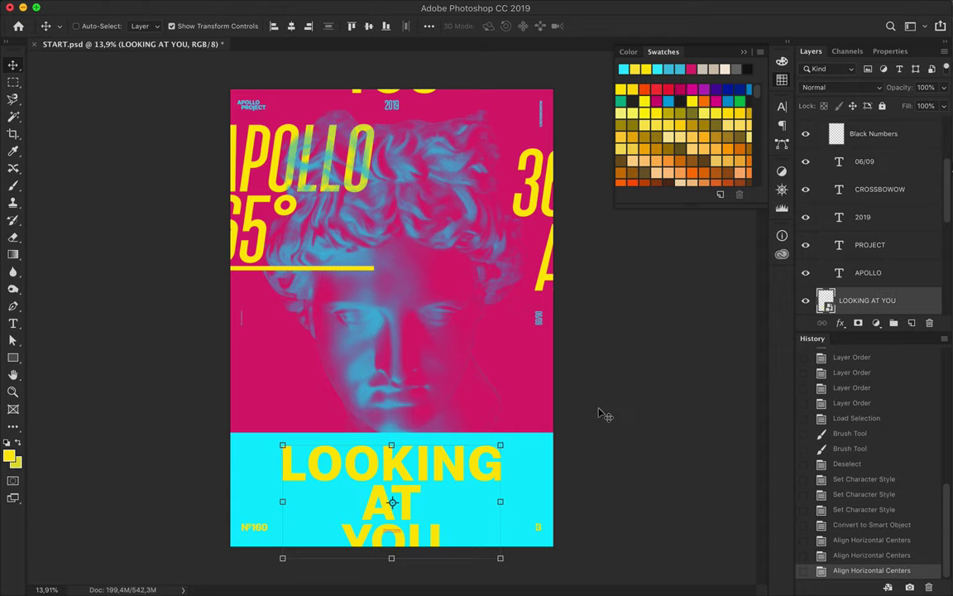
key("t")
key("Escape")
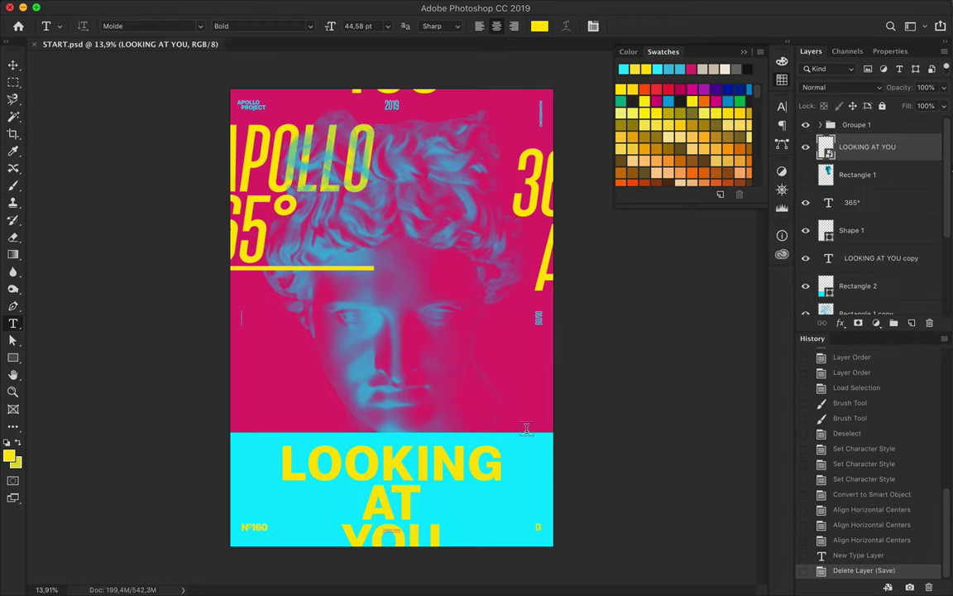
Step: Set the Rectangle tool's fill to a linear gradient with both color stops bright cyan
key("u")
left_click(147, 26)
left_click(142, 52)
double_click(81, 188)
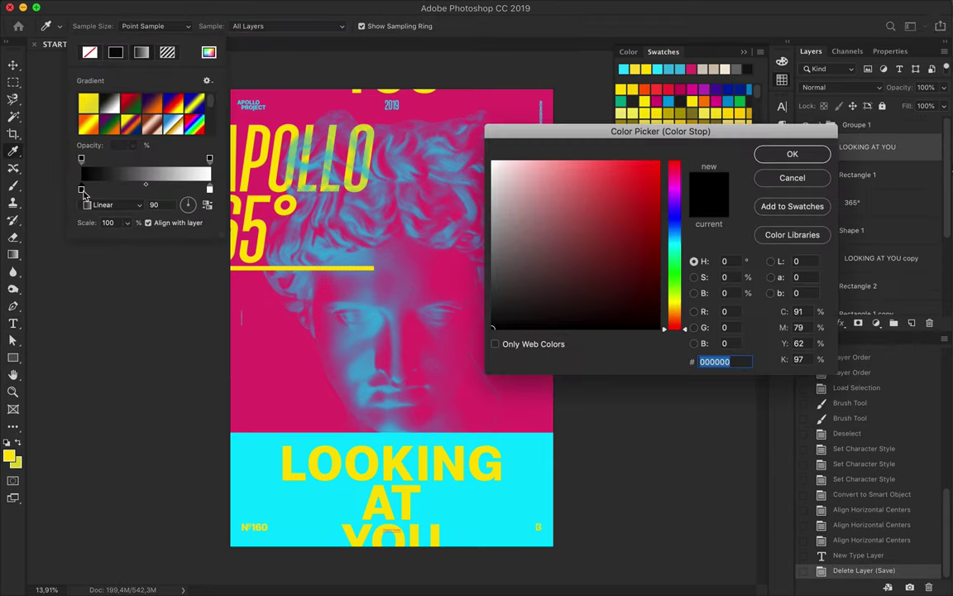
left_click(623, 69)
left_click(792, 153)
double_click(210, 188)
left_click(623, 69)
left_click(792, 153)
Step: Make the gradient's end stop transparent and draw a full-width band about 7226 by 962 px above the cyan block
left_click(210, 158)
left_click(132, 145)
left_click_drag(146, 162, 76, 161)
left_click(399, 432)
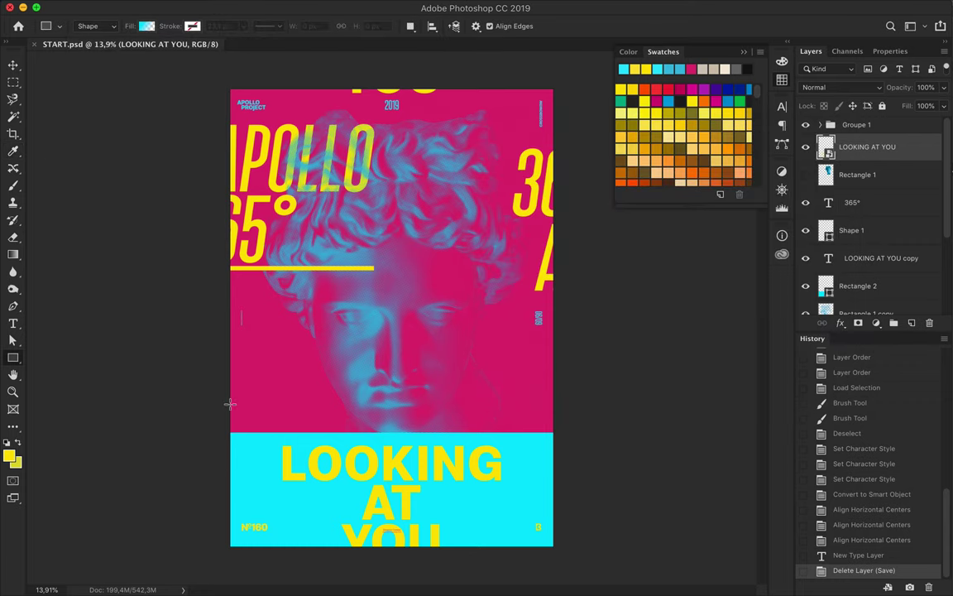
left_click_drag(217, 368, 558, 434)
Step: Recolor the band's white gradient stop bright cyan and set its end opacity to 0%
key("a")
left_click(197, 26)
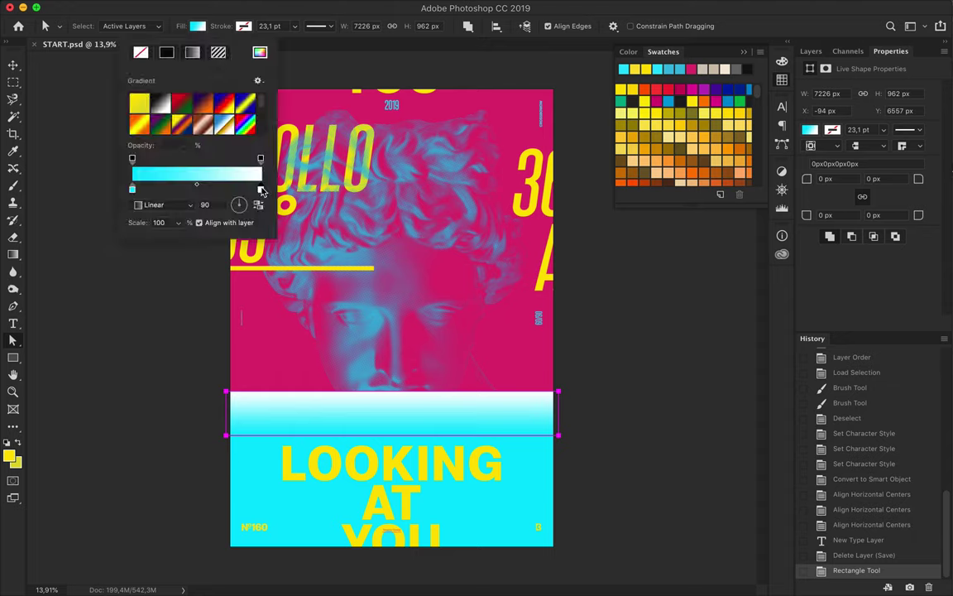
double_click(260, 189)
left_click(792, 153)
left_click(184, 145)
left_click_drag(146, 161, 125, 162)
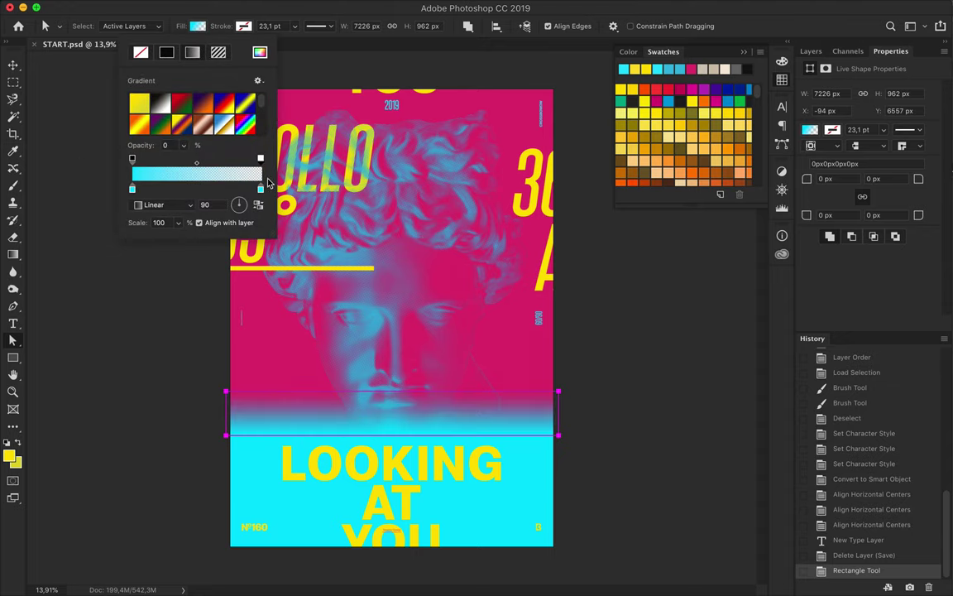
key("Return")
Step: Align the gradient band with the cyan block's upper edge and move both shapes lower on the poster
key("v")
left_click_drag(506, 421, 506, 410)
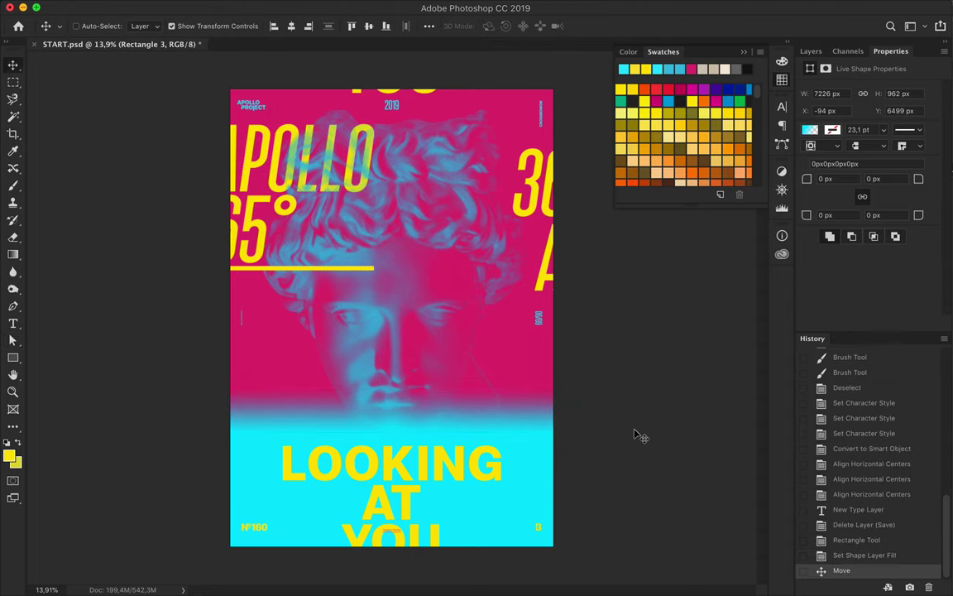
left_click_drag(389, 404, 544, 478)
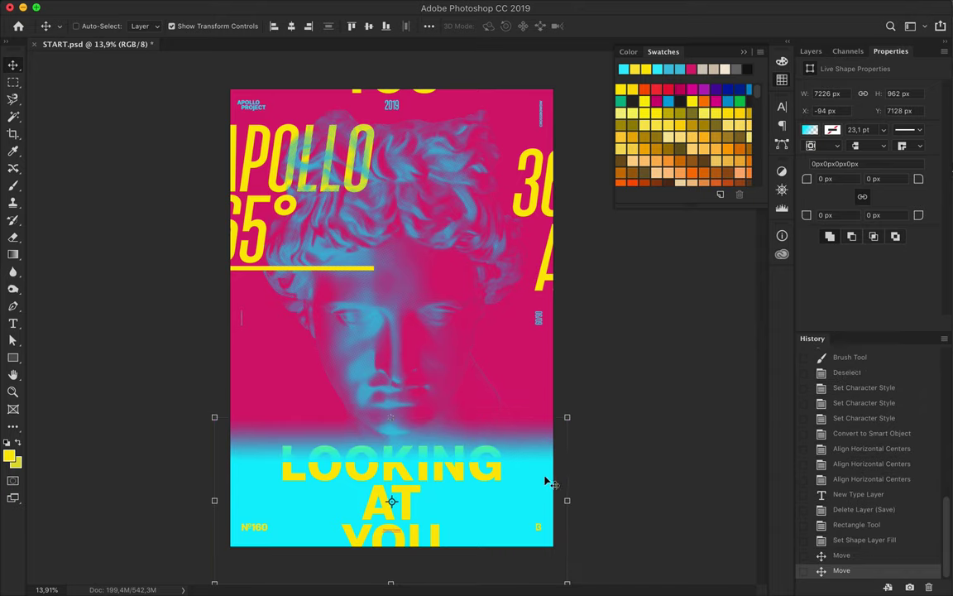